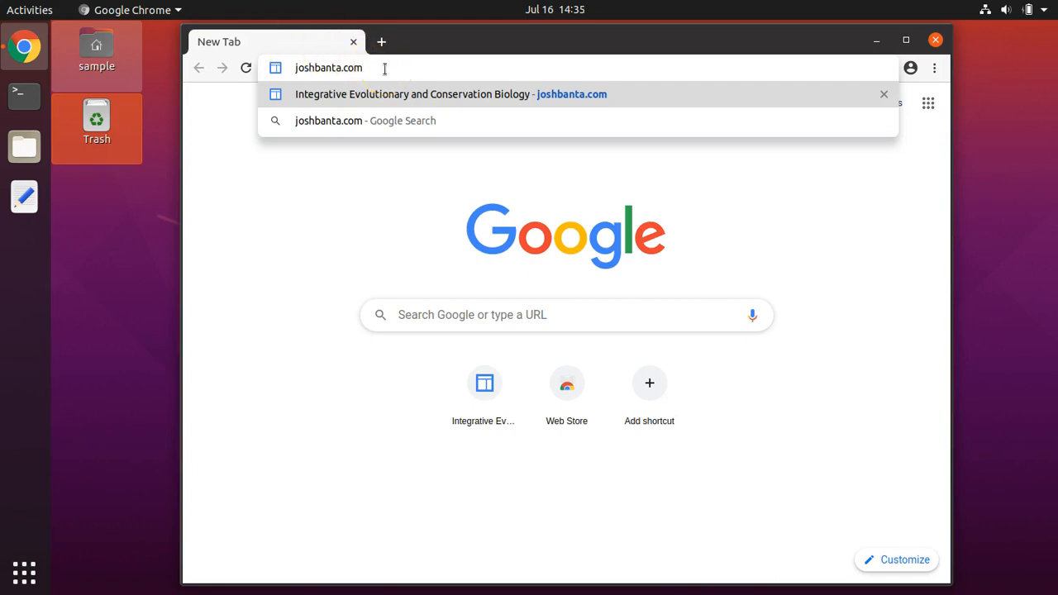
Step: Load the Integrative Evolutionary and Conservation Biology site, open its Tutorials page and locate the Mr. Bayes Nexus-to-Newick conversion entry
{"action": "key", "text": "Return"}
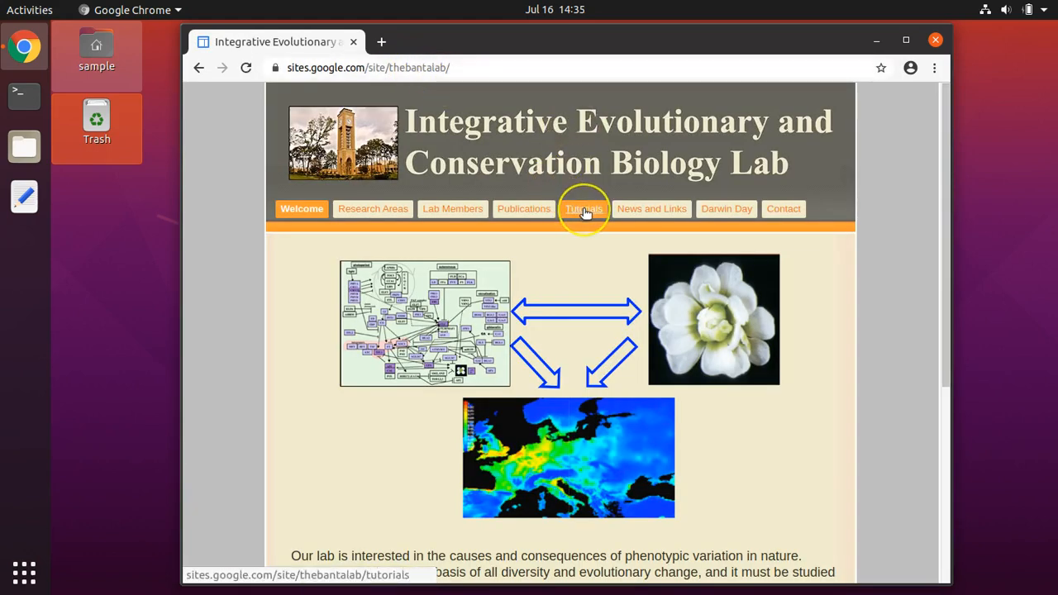
{"action": "left_click", "coordinate": [583, 210]}
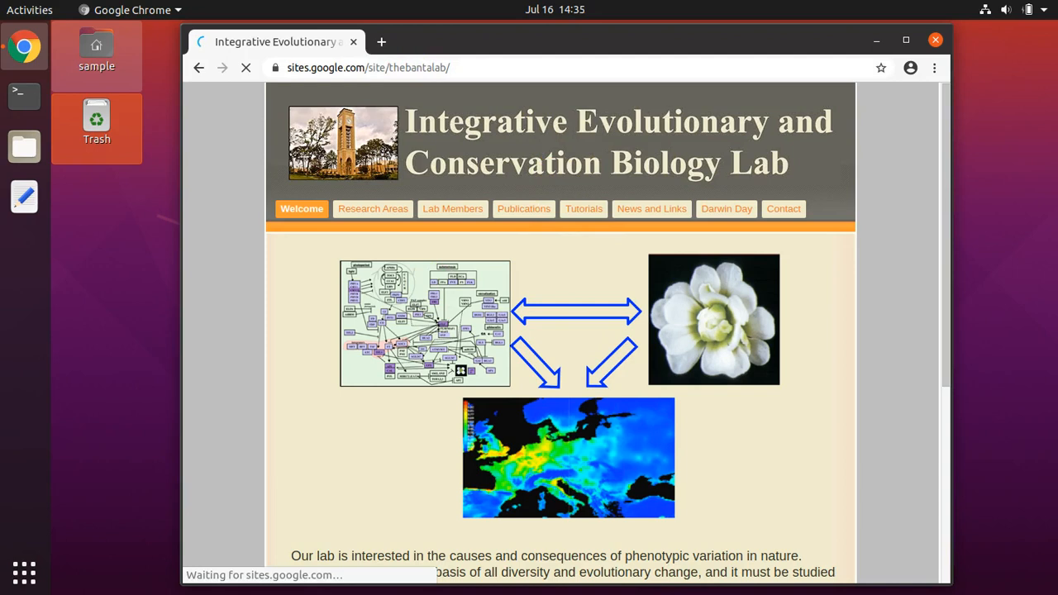
{"action": "left_click_drag", "start_coordinate": [946, 105], "coordinate": [944, 185]}
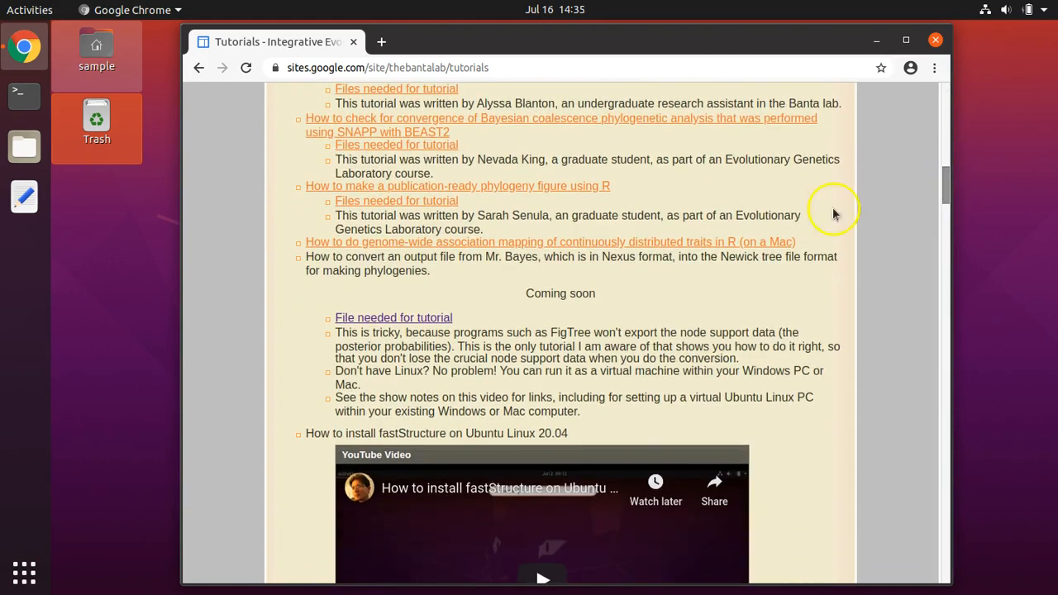
{"action": "left_click_drag", "start_coordinate": [303, 256], "coordinate": [530, 259]}
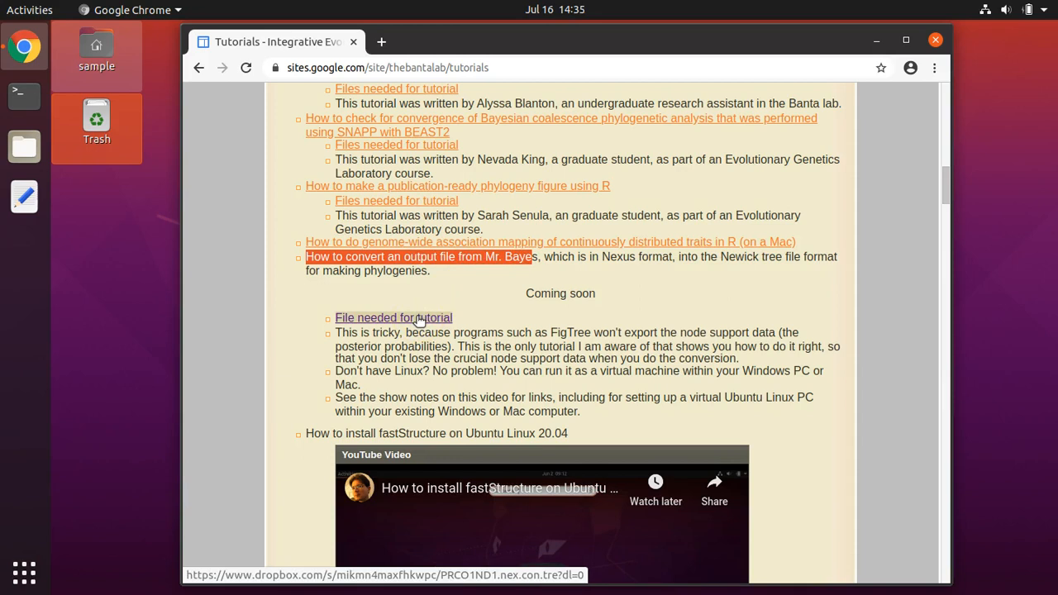
Step: Open the file needed for the Mr. Bayes conversion tutorial, download PRCO1ND1.nex.con.tre directly from Dropbox, and close the browser
{"action": "left_click", "coordinate": [420, 320]}
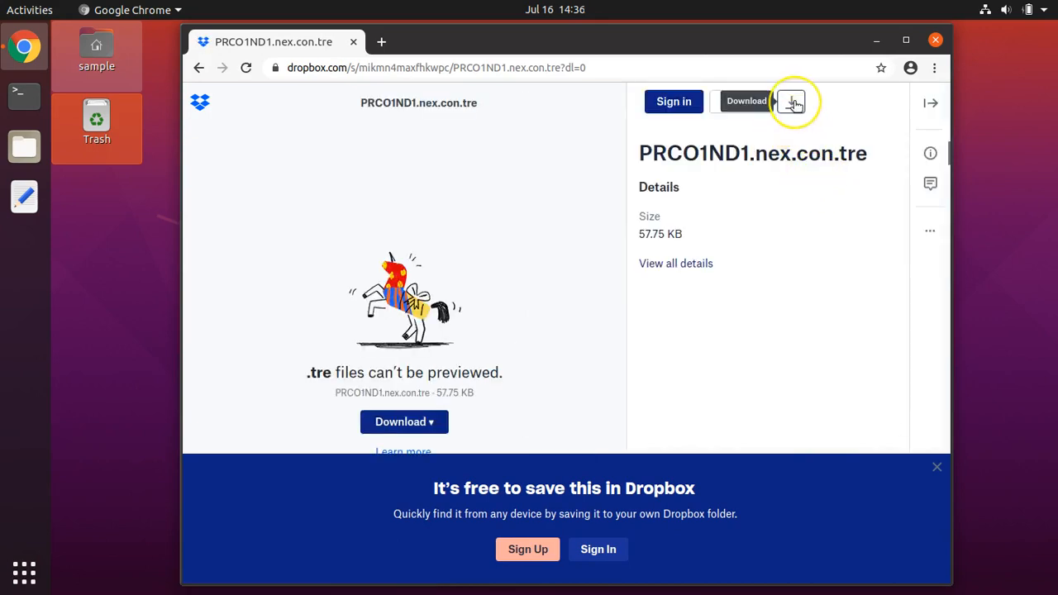
{"action": "left_click", "coordinate": [792, 102]}
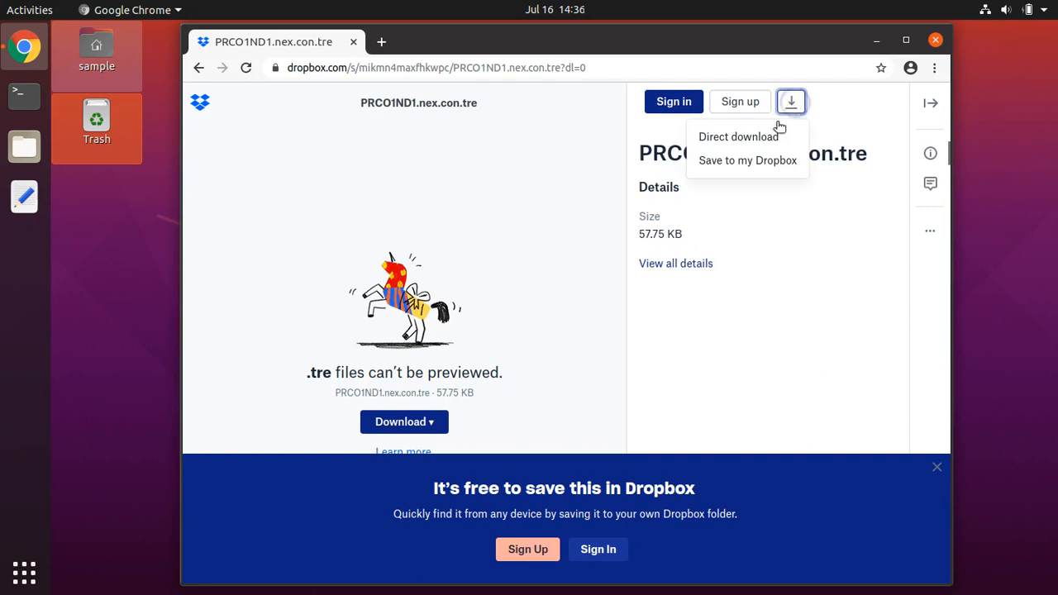
{"action": "left_click", "coordinate": [772, 140]}
{"action": "left_click", "coordinate": [773, 140]}
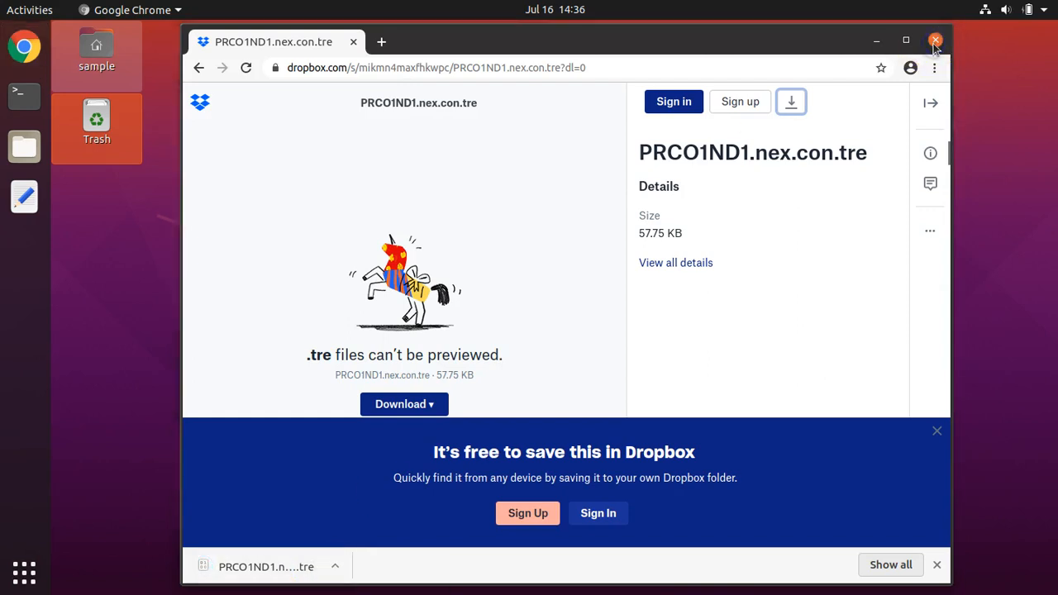
{"action": "left_click", "coordinate": [935, 41]}
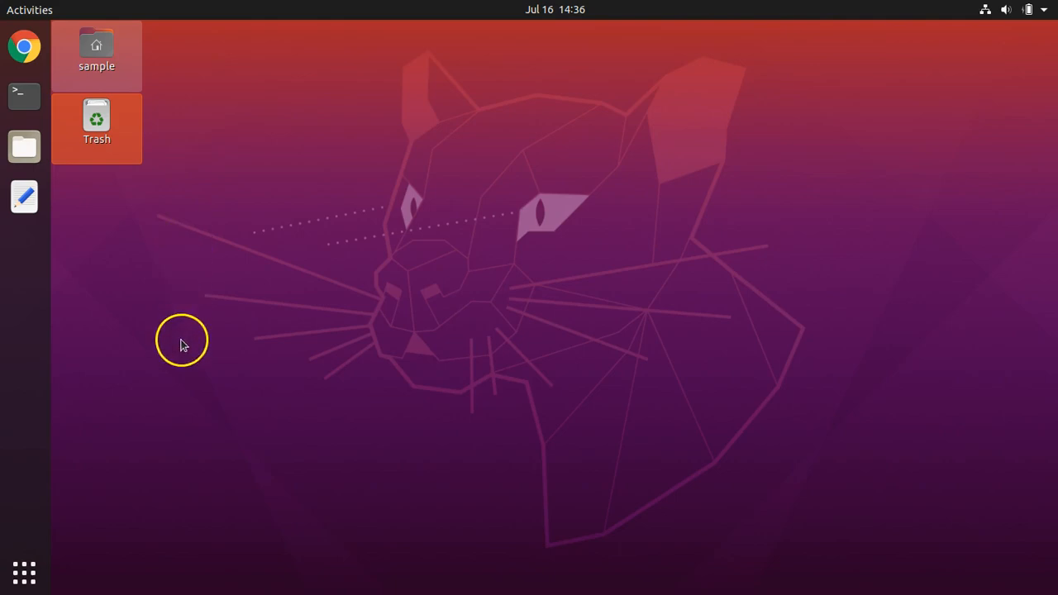
Step: Open the Downloads folder and the home folder's bin/TreeGraph folder in two separate file manager windows
{"action": "left_click", "coordinate": [26, 149]}
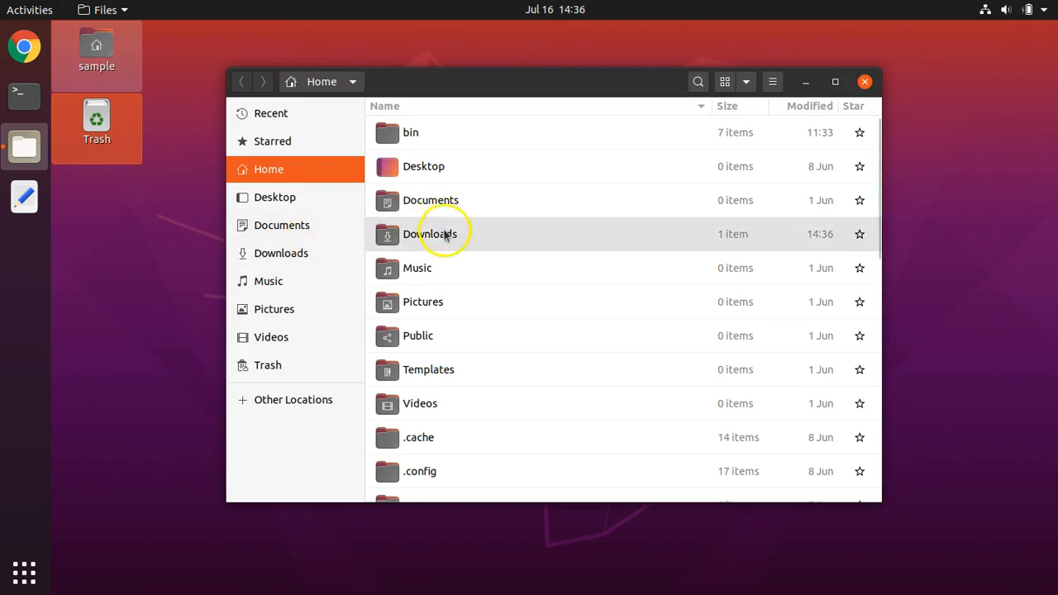
{"action": "double_click", "coordinate": [444, 234]}
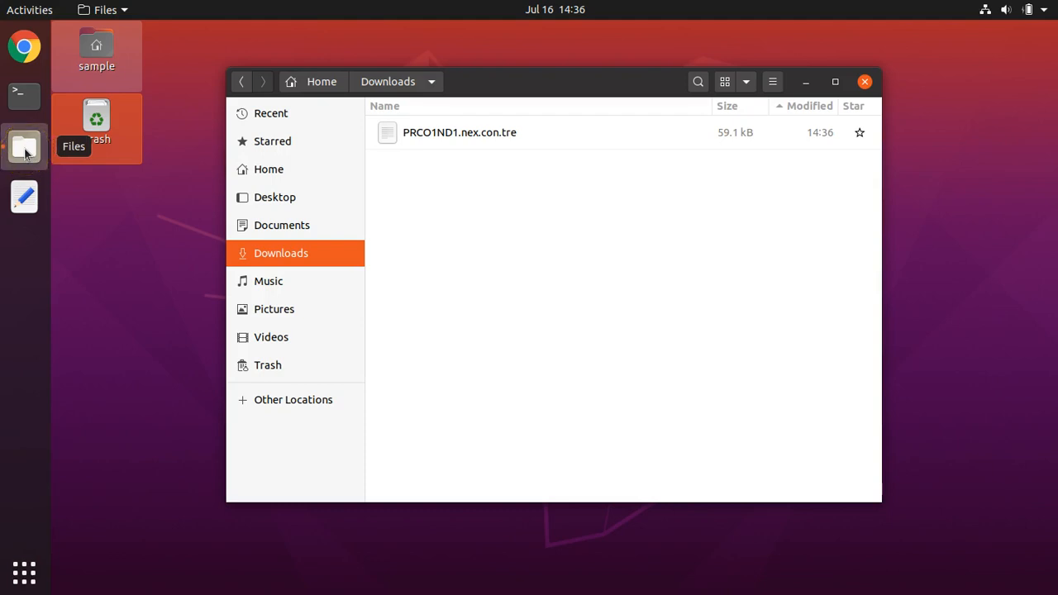
{"action": "right_click", "coordinate": [26, 154]}
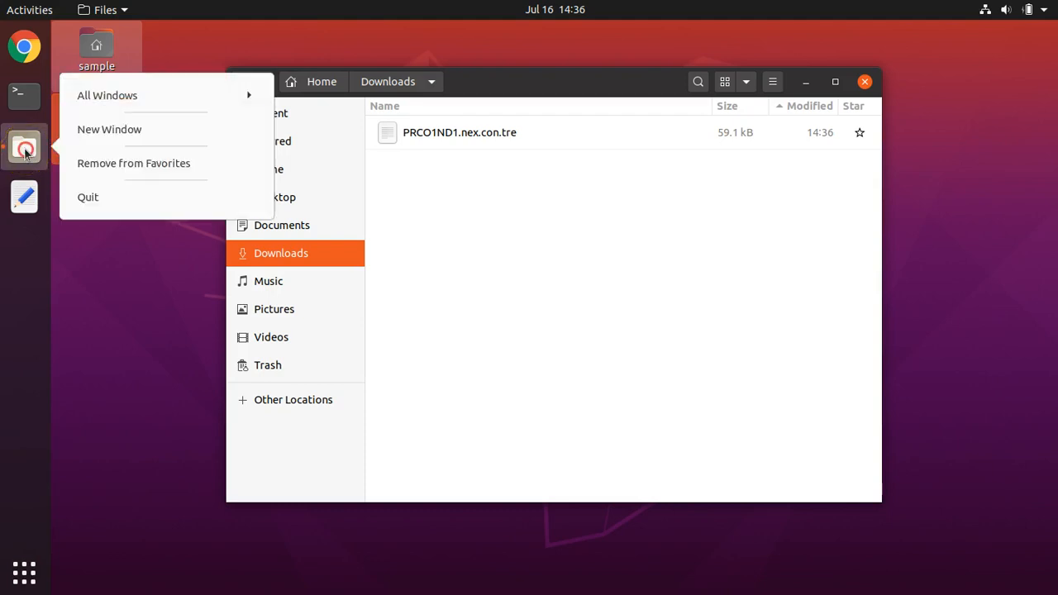
{"action": "left_click", "coordinate": [148, 132]}
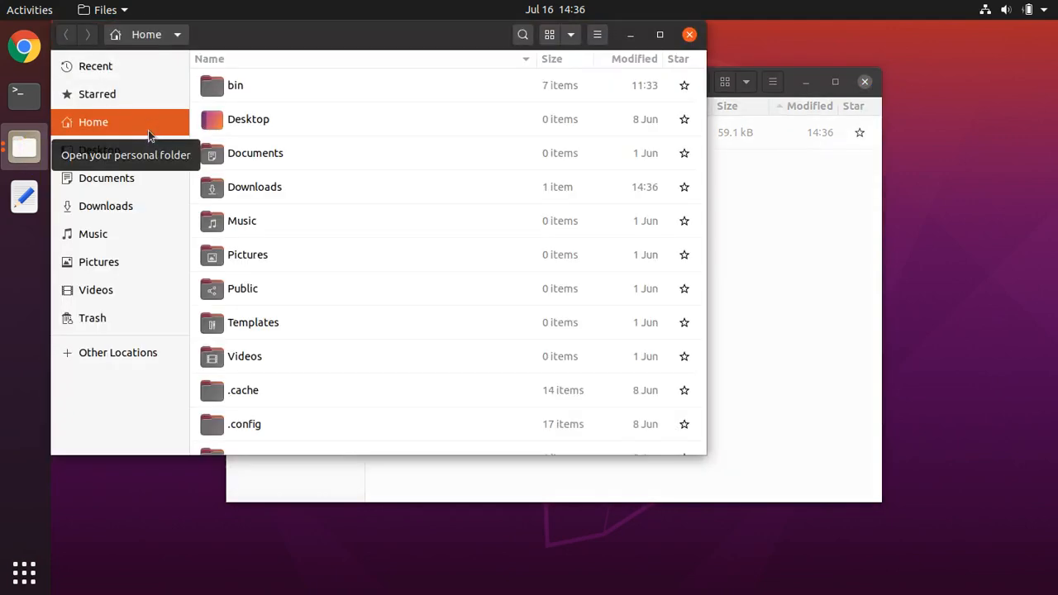
{"action": "double_click", "coordinate": [308, 85]}
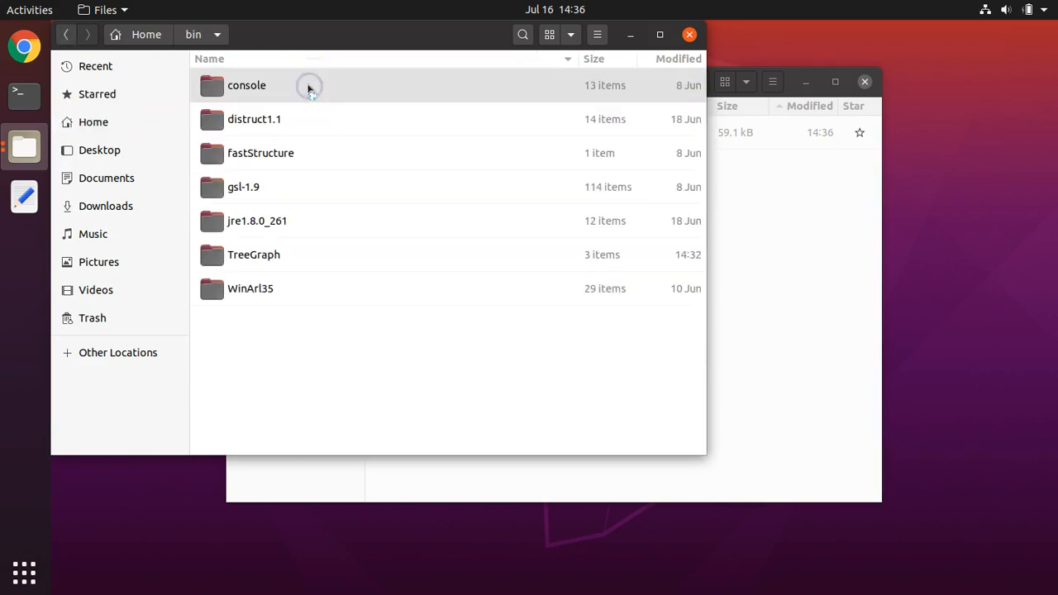
{"action": "double_click", "coordinate": [263, 257]}
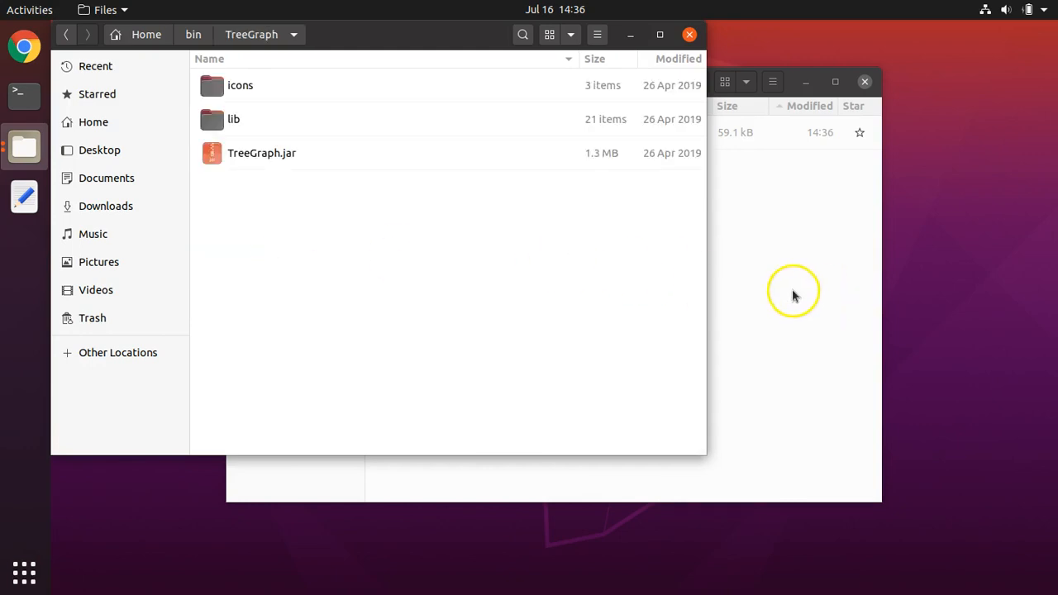
Step: Move PRCO1ND1.nex.con.tre from Downloads into the TreeGraph folder and close the Downloads window
{"action": "left_click", "coordinate": [794, 295]}
{"action": "left_click_drag", "start_coordinate": [578, 81], "coordinate": [835, 112]}
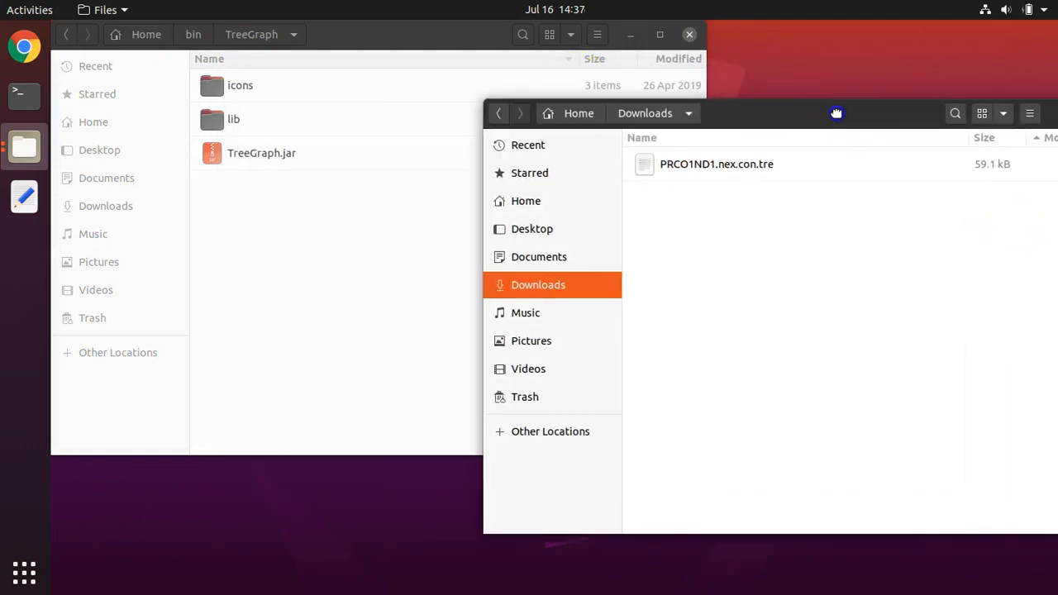
{"action": "left_click_drag", "start_coordinate": [657, 169], "coordinate": [255, 222]}
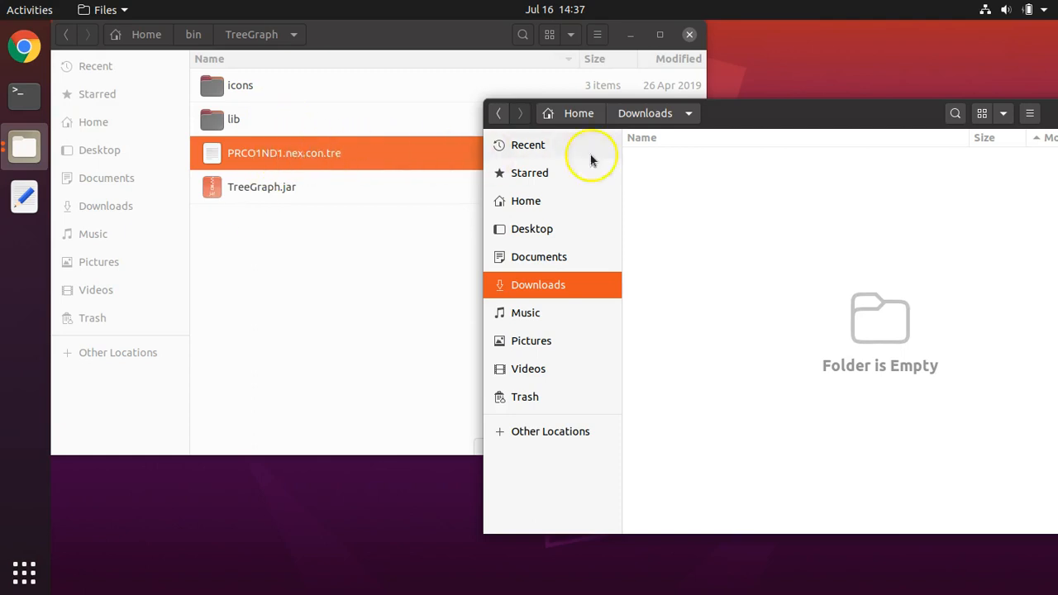
{"action": "left_click_drag", "start_coordinate": [801, 116], "coordinate": [541, 113]}
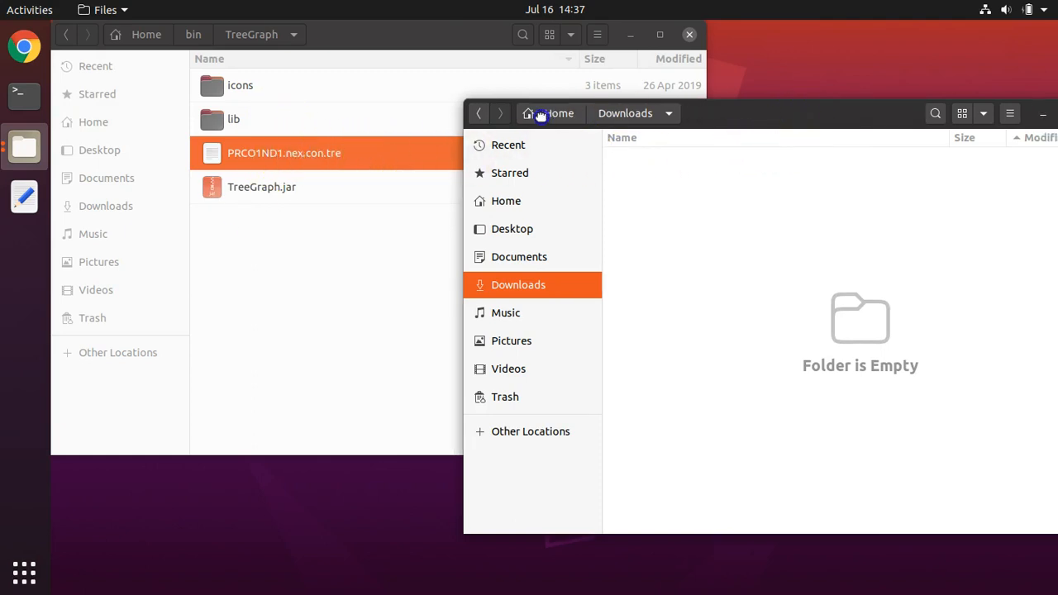
{"action": "left_click", "coordinate": [859, 113]}
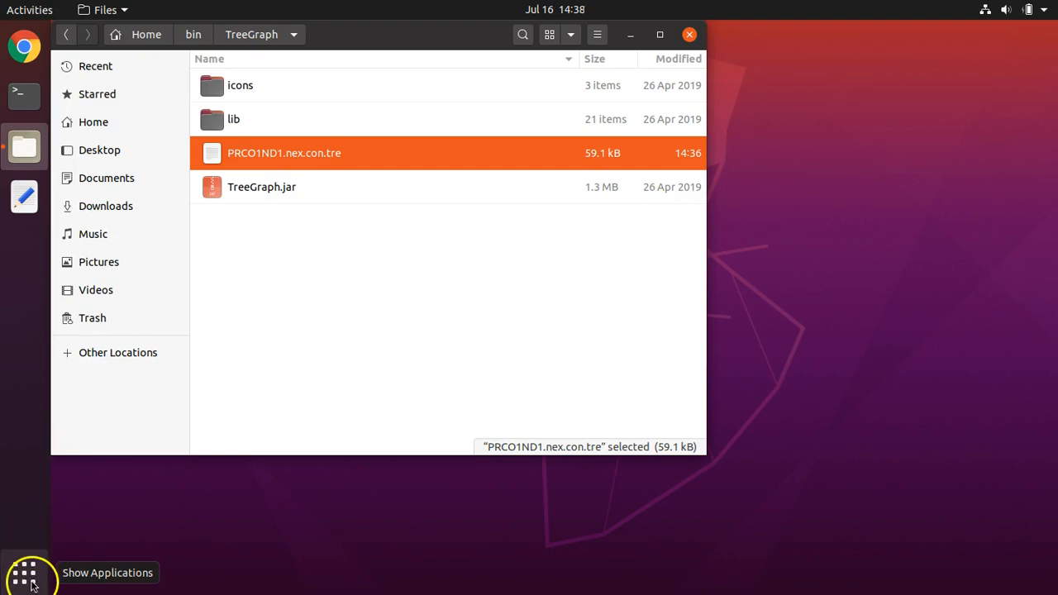
Step: Open a terminal and change its working directory to /home/sample/bin/TreeGraph, using the folder shown in the file manager
{"action": "left_click", "coordinate": [30, 98]}
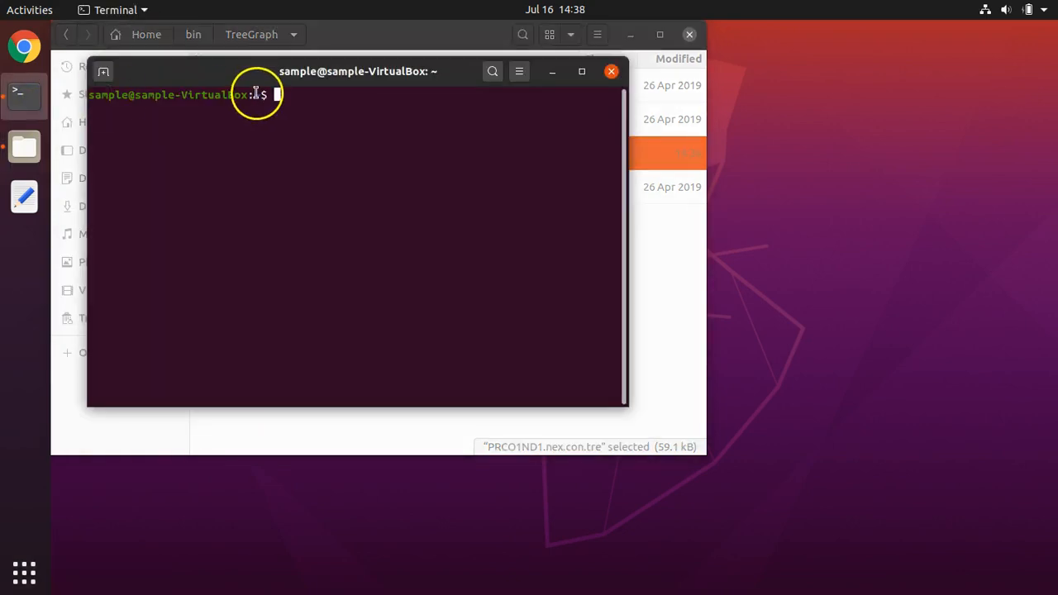
{"action": "left_click_drag", "start_coordinate": [248, 78], "coordinate": [541, 236]}
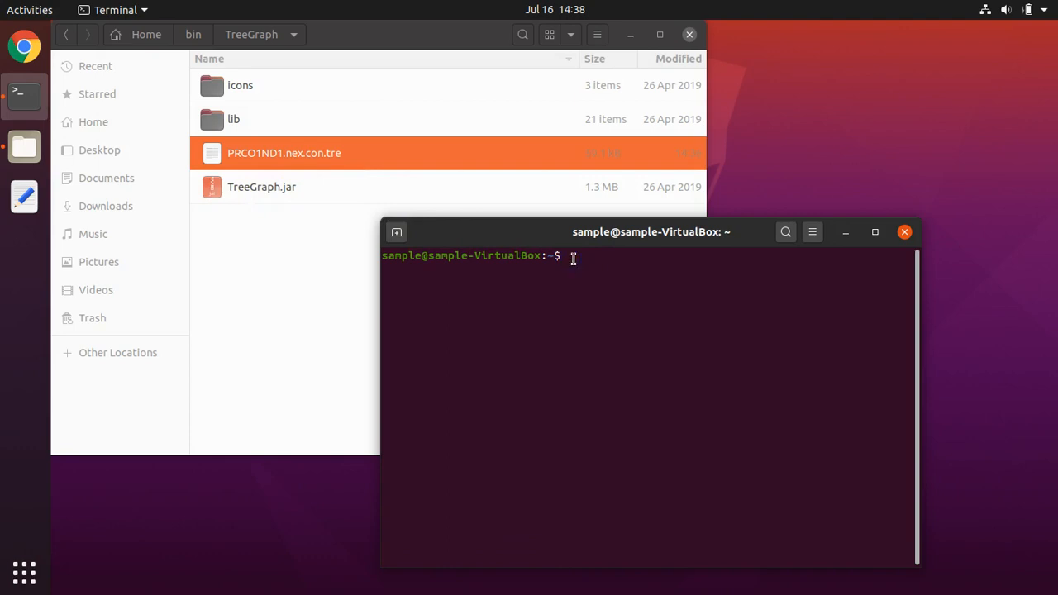
{"action": "type", "text": "cd"}
{"action": "left_click", "coordinate": [397, 39]}
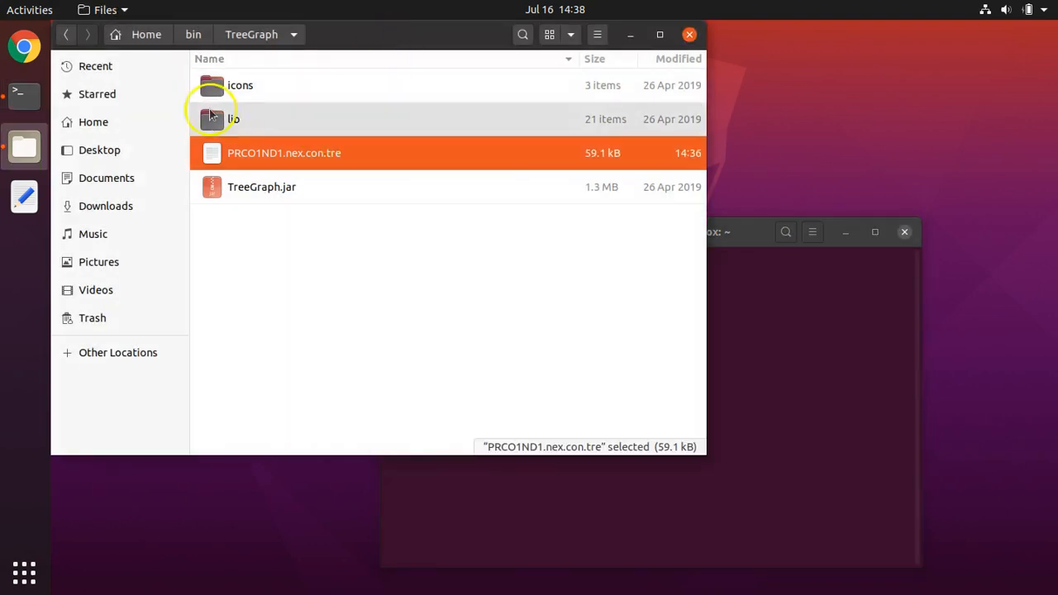
{"action": "left_click", "coordinate": [131, 129]}
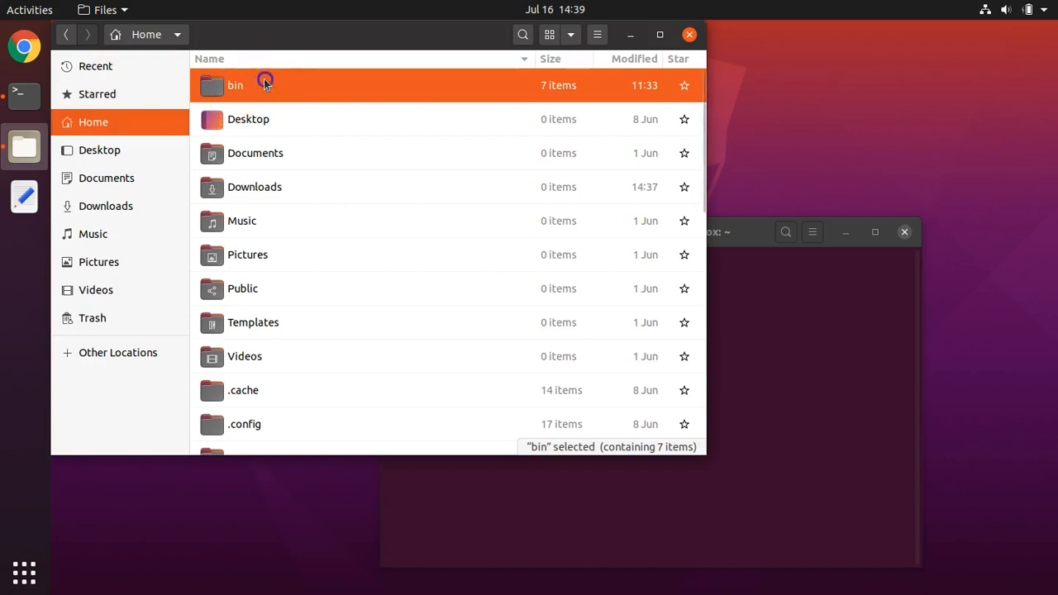
{"action": "double_click", "coordinate": [256, 89]}
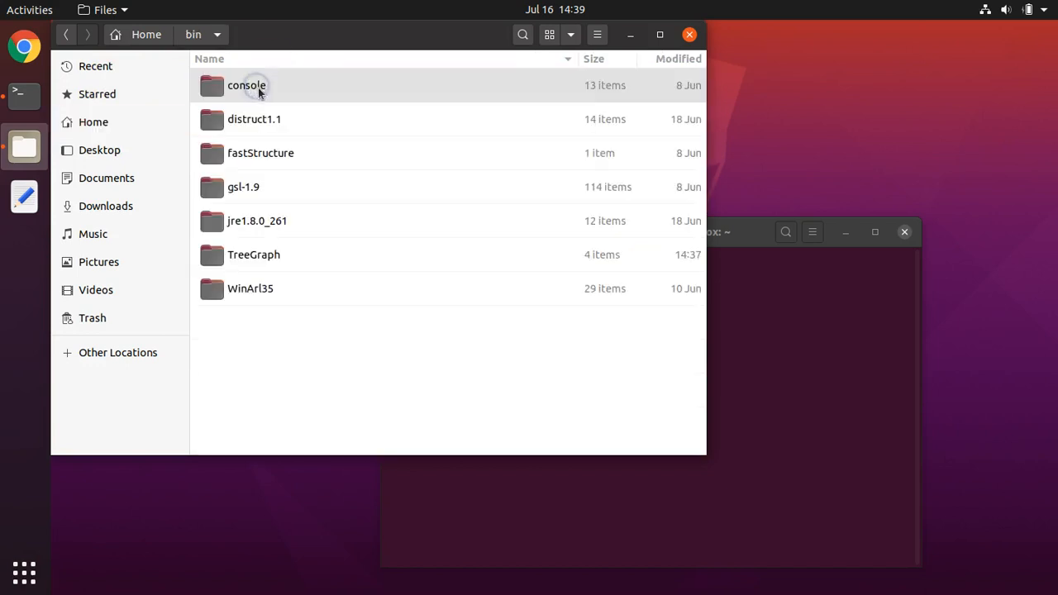
{"action": "left_click", "coordinate": [248, 258]}
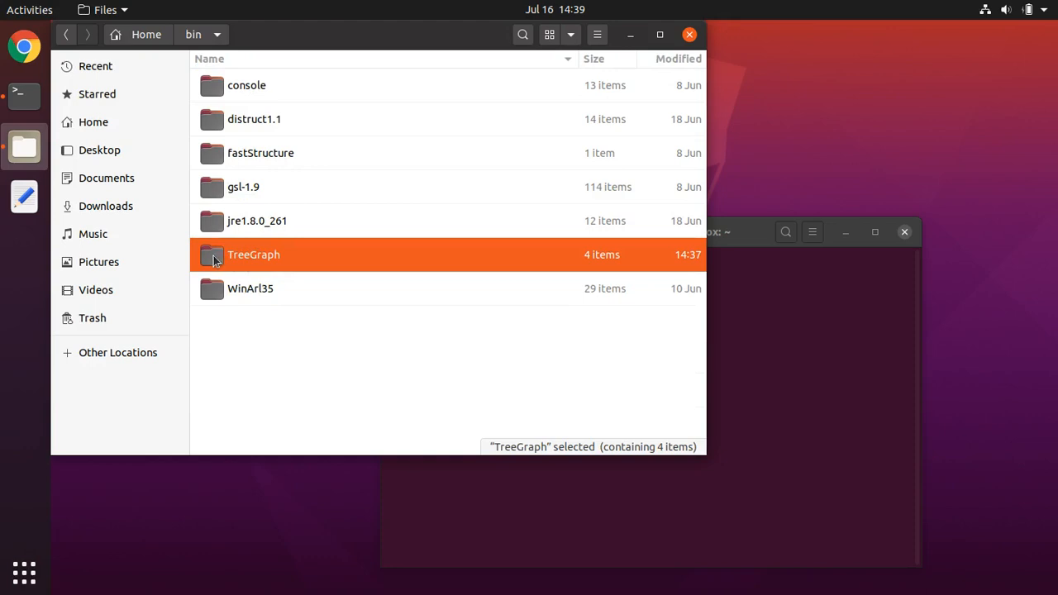
{"action": "left_click_drag", "start_coordinate": [213, 258], "coordinate": [791, 319]}
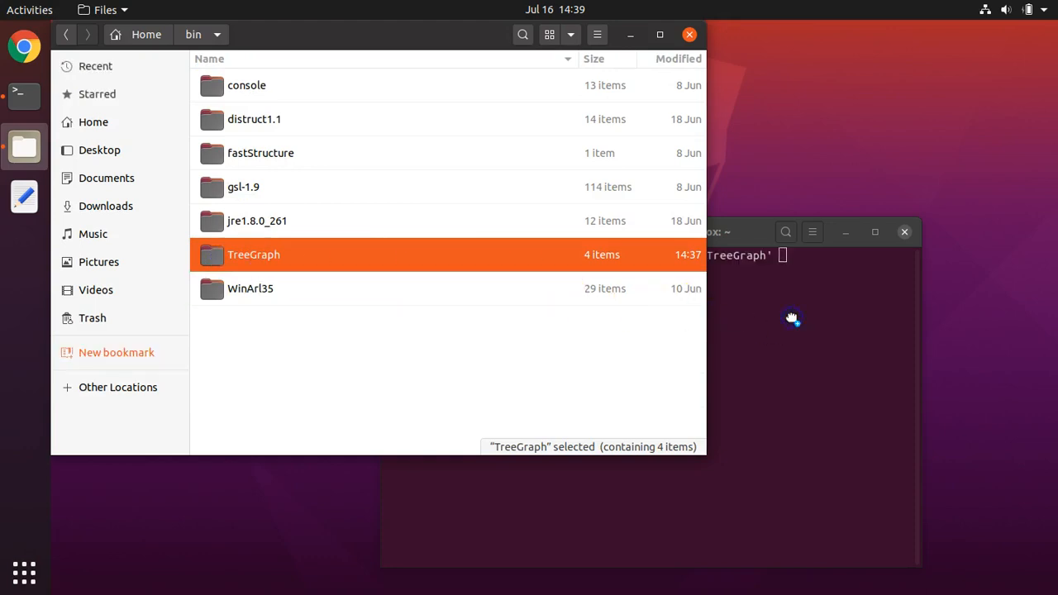
{"action": "left_click", "coordinate": [793, 302]}
{"action": "left_click", "coordinate": [797, 256]}
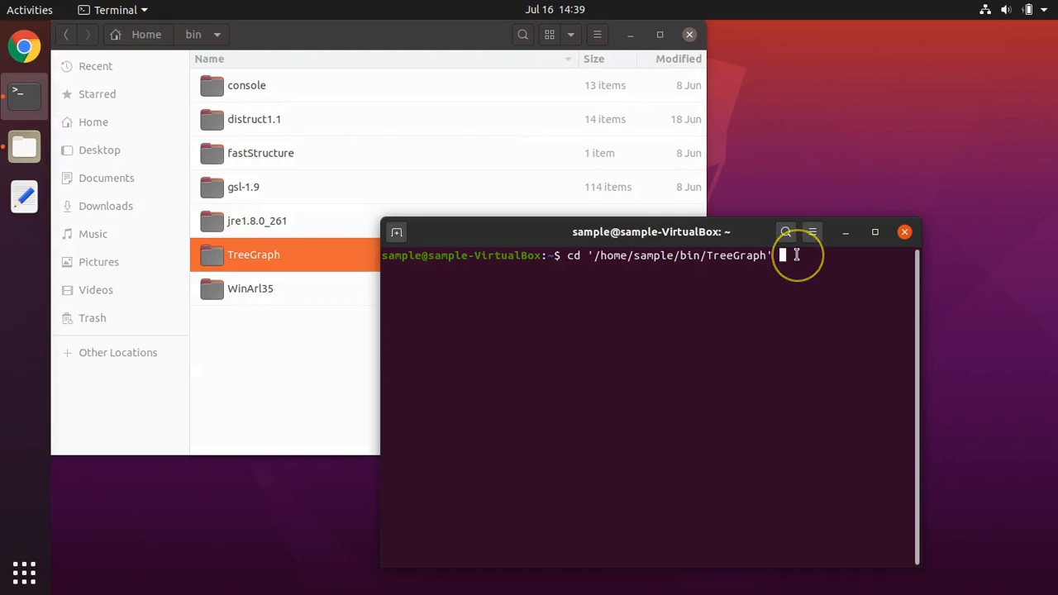
{"action": "key", "text": "Return"}
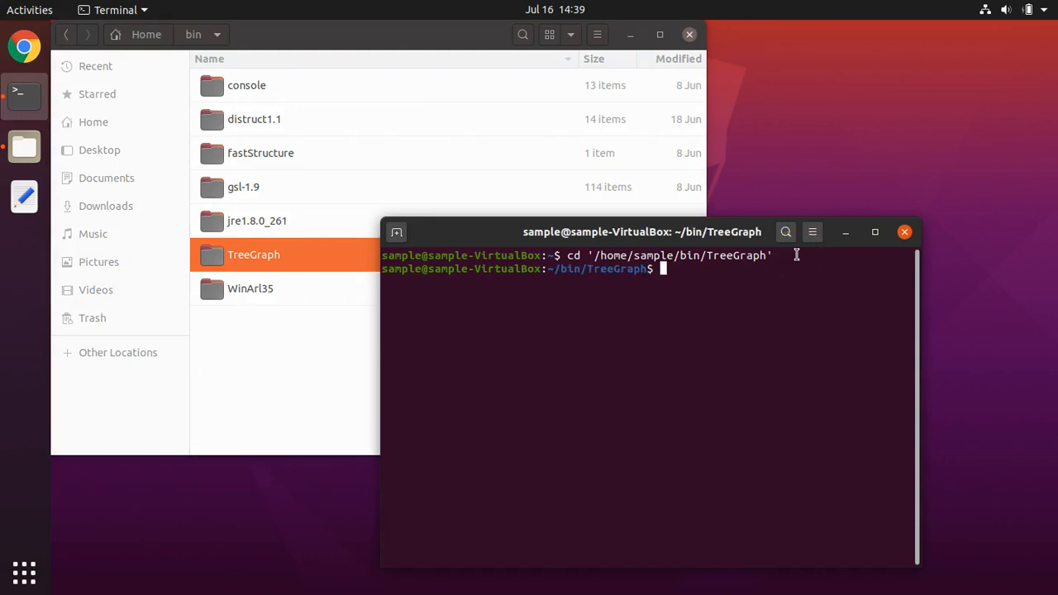
Step: Launch TreeGraph 2 from the terminal by running TreeGraph.jar with java -jar
{"action": "type", "text": "java -jar TreeGra"}
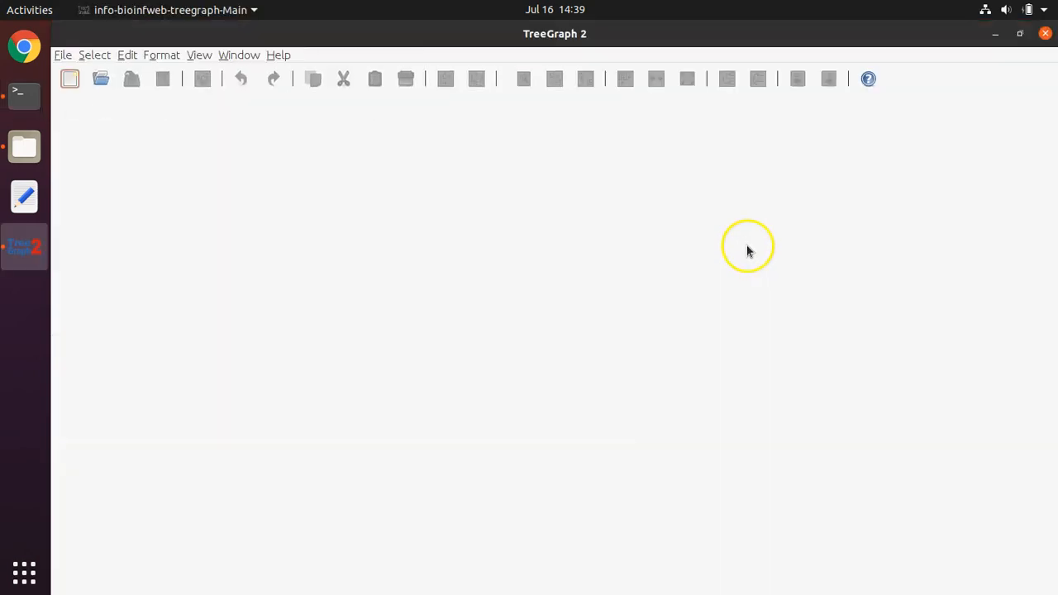
Step: Open the tree file PRCO1ND1.nex.con.tre with the default import options and dismiss the import warnings
{"action": "left_click", "coordinate": [62, 55]}
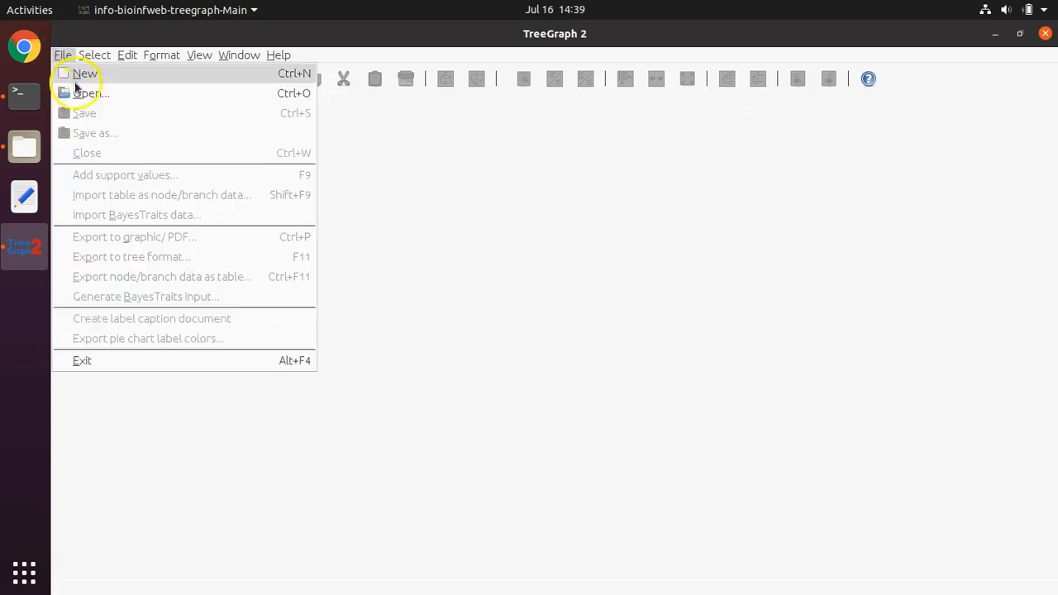
{"action": "left_click", "coordinate": [79, 93]}
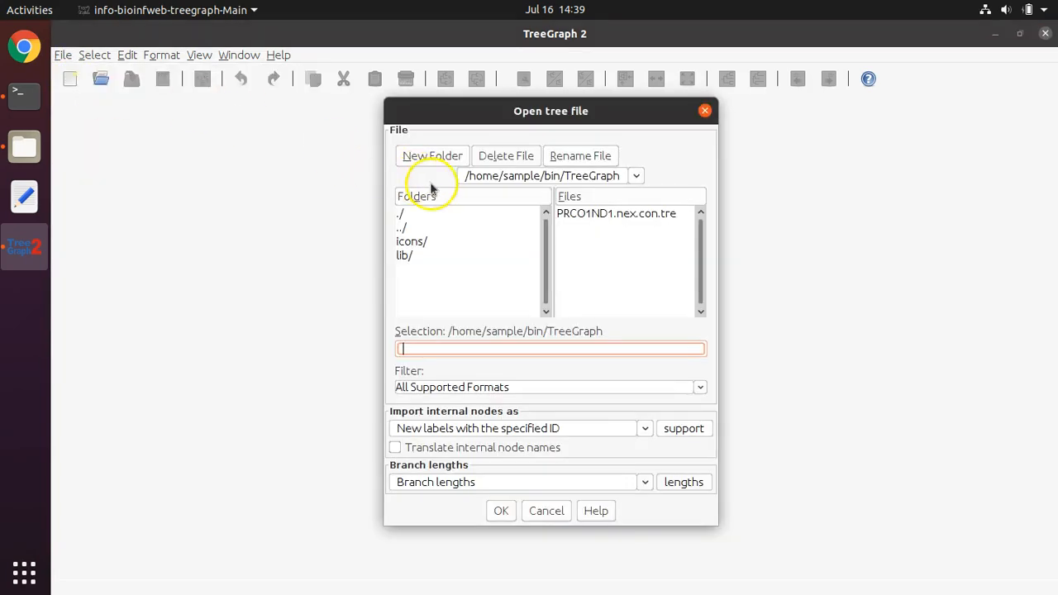
{"action": "left_click", "coordinate": [604, 214]}
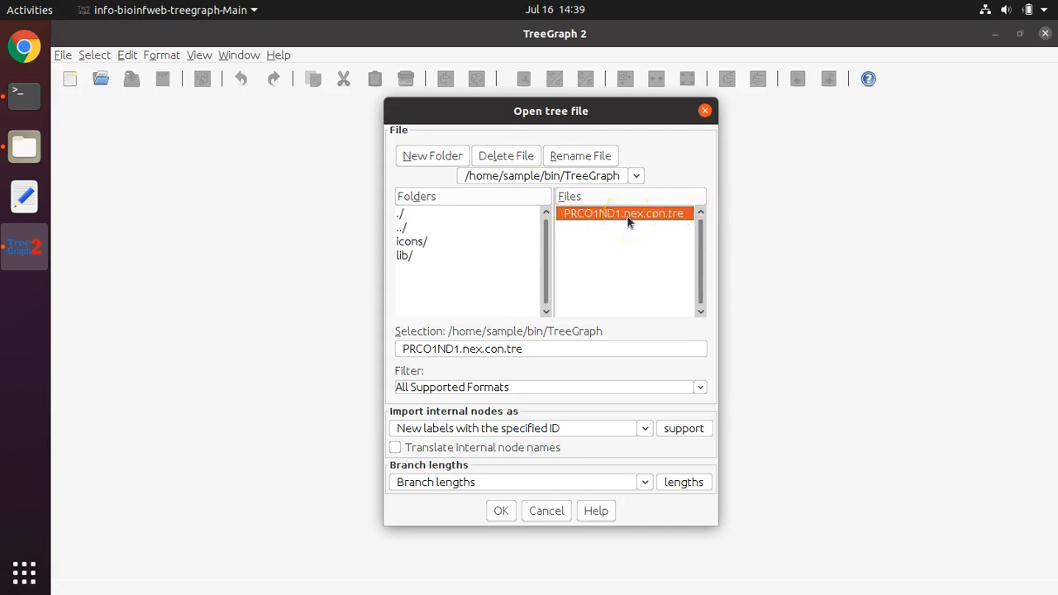
{"action": "left_click", "coordinate": [501, 511]}
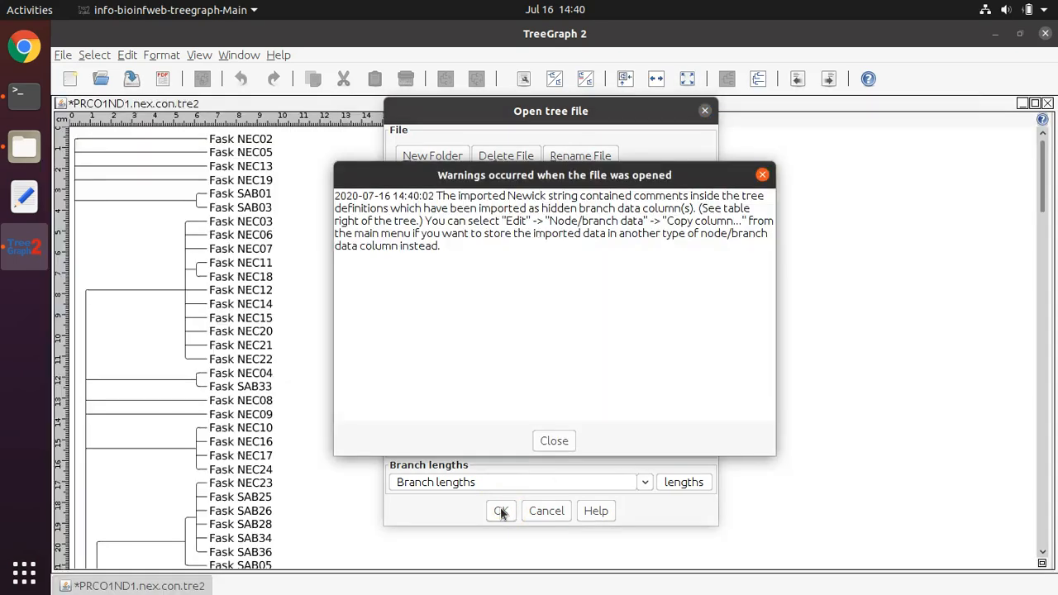
{"action": "left_click", "coordinate": [546, 442]}
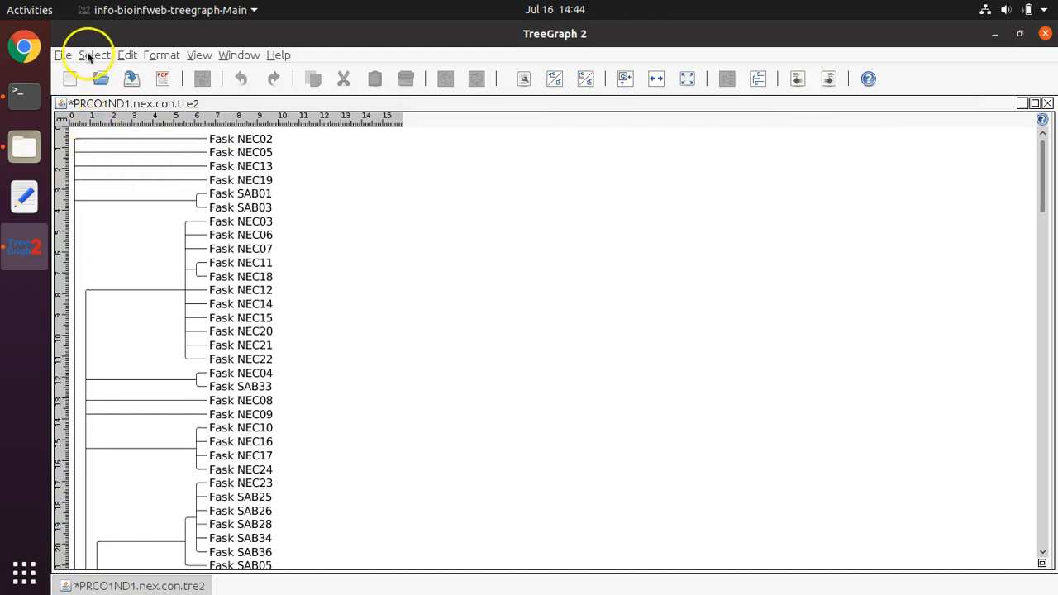
Step: Start an export of the open tree to tree format and choose Newick as the file type
{"action": "left_click", "coordinate": [62, 55]}
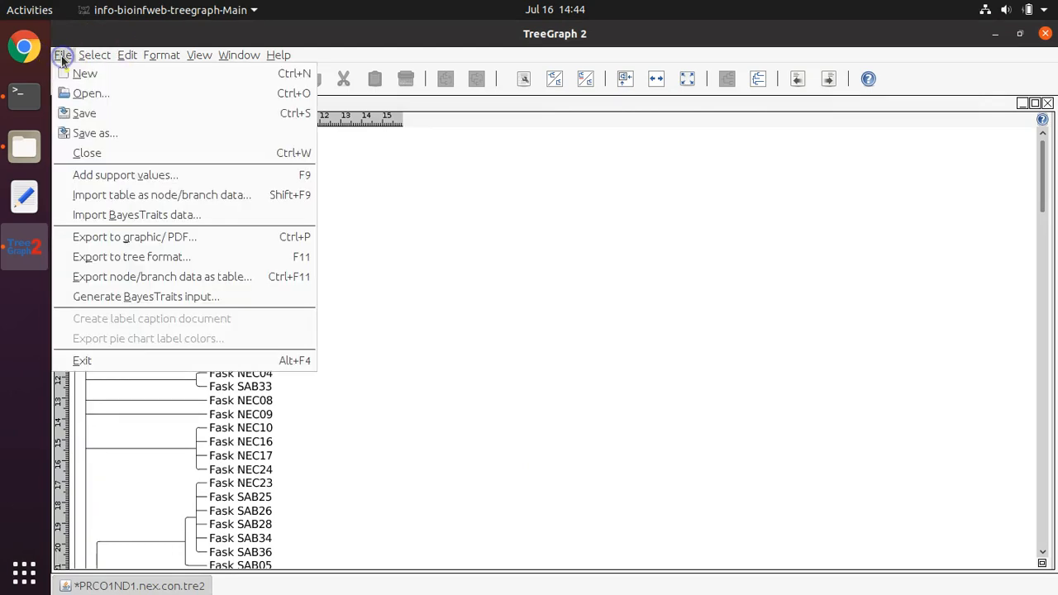
{"action": "left_click", "coordinate": [120, 257]}
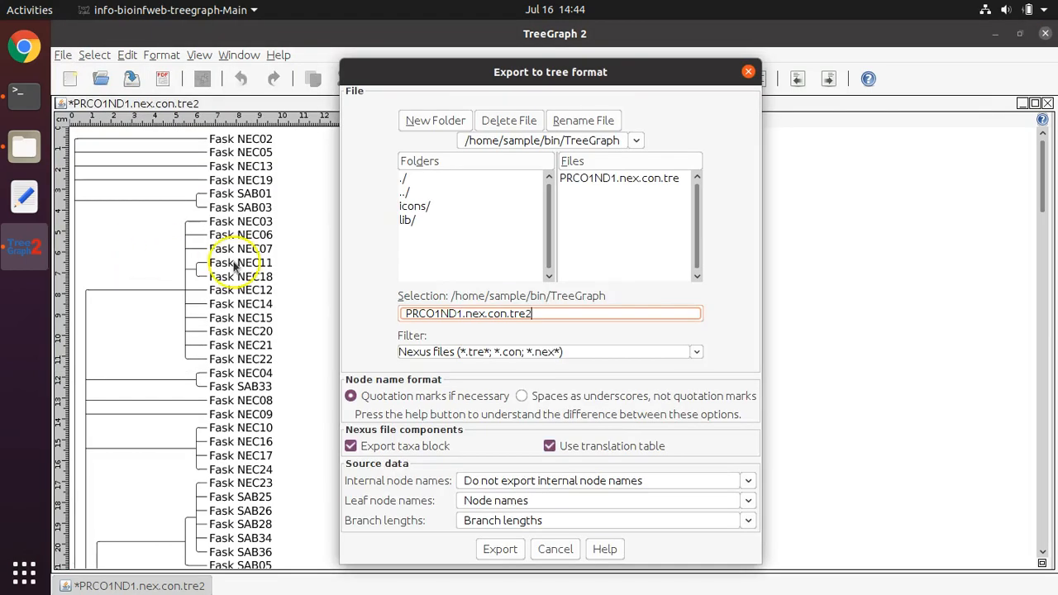
{"action": "left_click", "coordinate": [697, 353]}
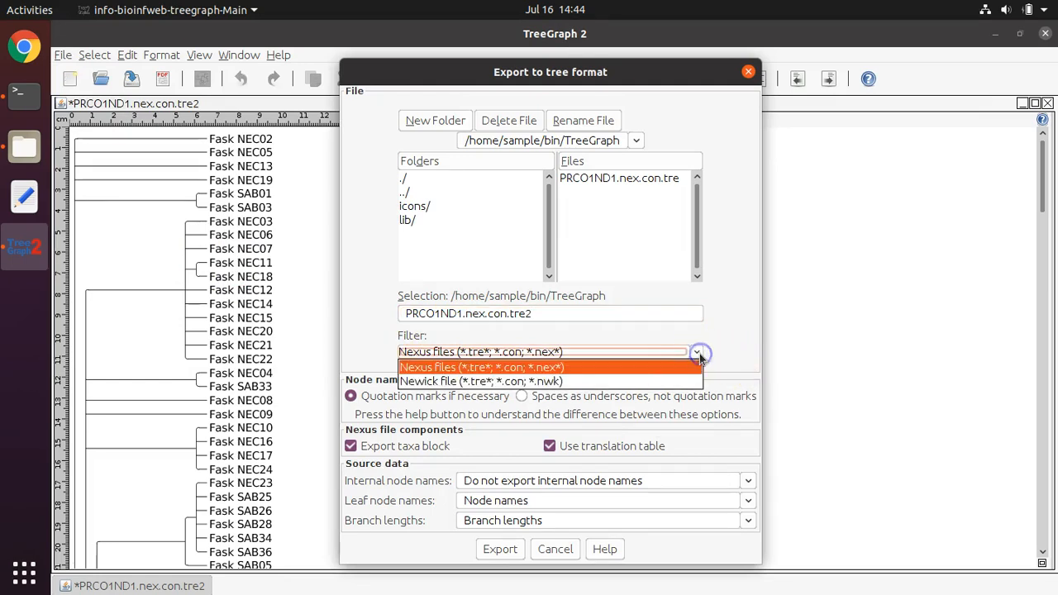
{"action": "left_click", "coordinate": [590, 381]}
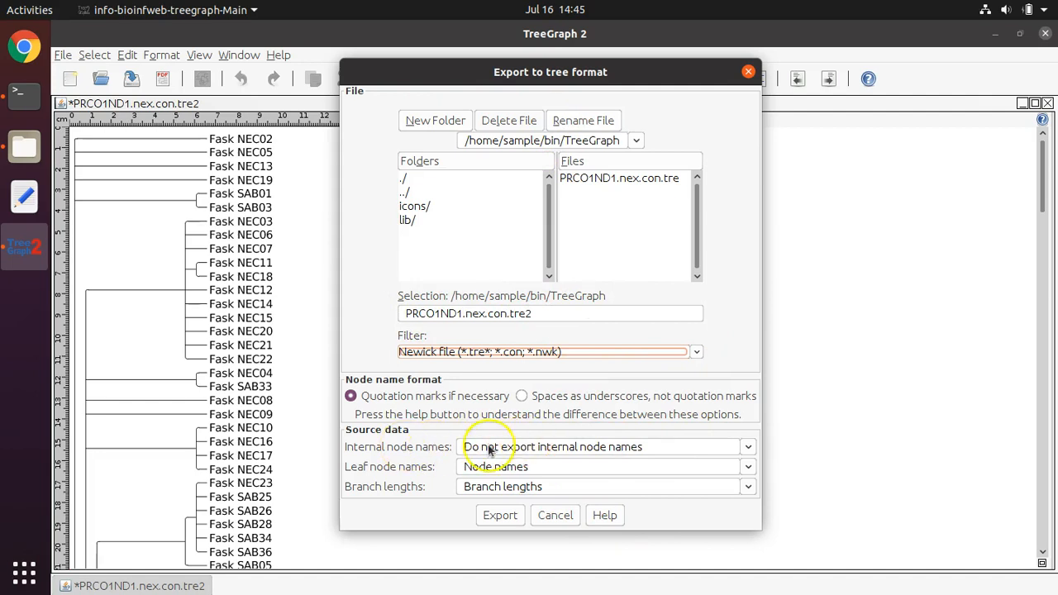
Step: Use the hidden branch data with the ID "prob(percent)" as internal node names and export PRCO1ND1.nex.con.tre2
{"action": "left_click", "coordinate": [749, 448]}
{"action": "left_click_drag", "start_coordinate": [753, 488], "coordinate": [752, 553]}
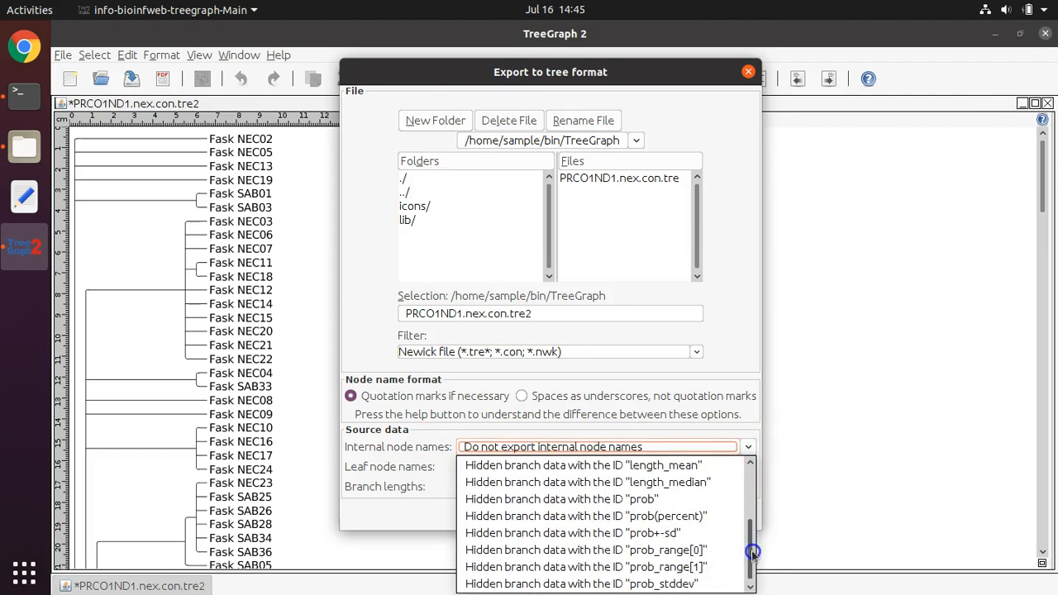
{"action": "scroll", "coordinate": [691, 501], "scroll_direction": "up", "scroll_amount": 1}
{"action": "scroll", "coordinate": [692, 498], "scroll_direction": "up", "scroll_amount": 1}
{"action": "scroll", "coordinate": [691, 499], "scroll_direction": "down", "scroll_amount": 2}
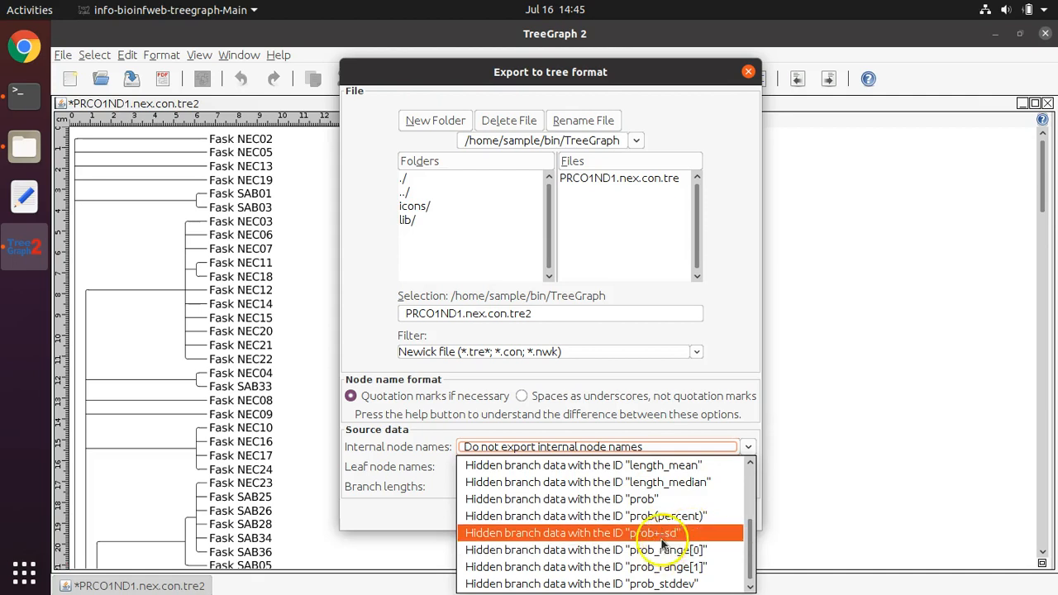
{"action": "left_click", "coordinate": [661, 518]}
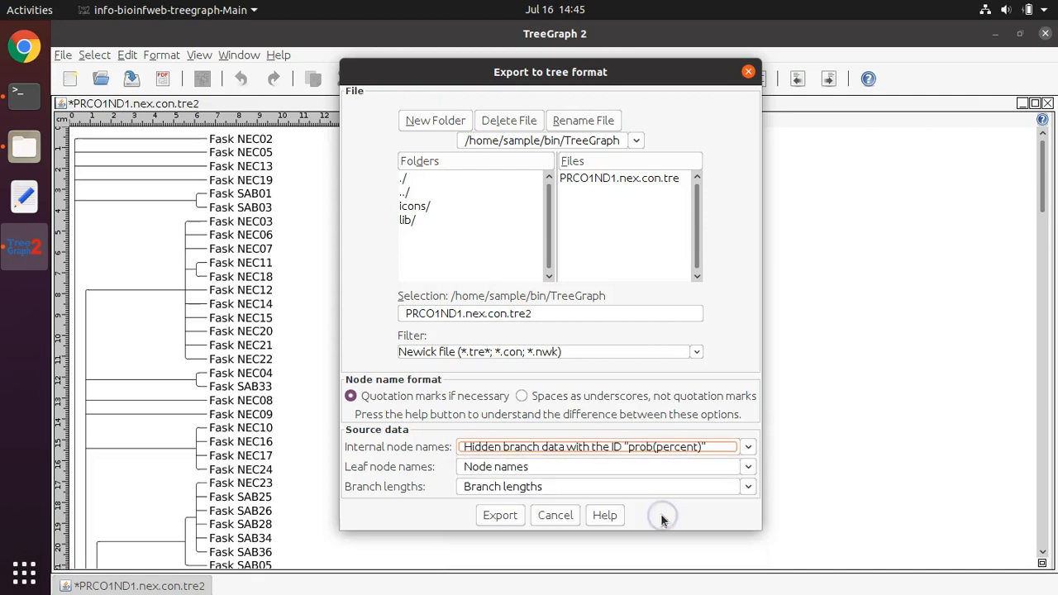
{"action": "left_click", "coordinate": [501, 515]}
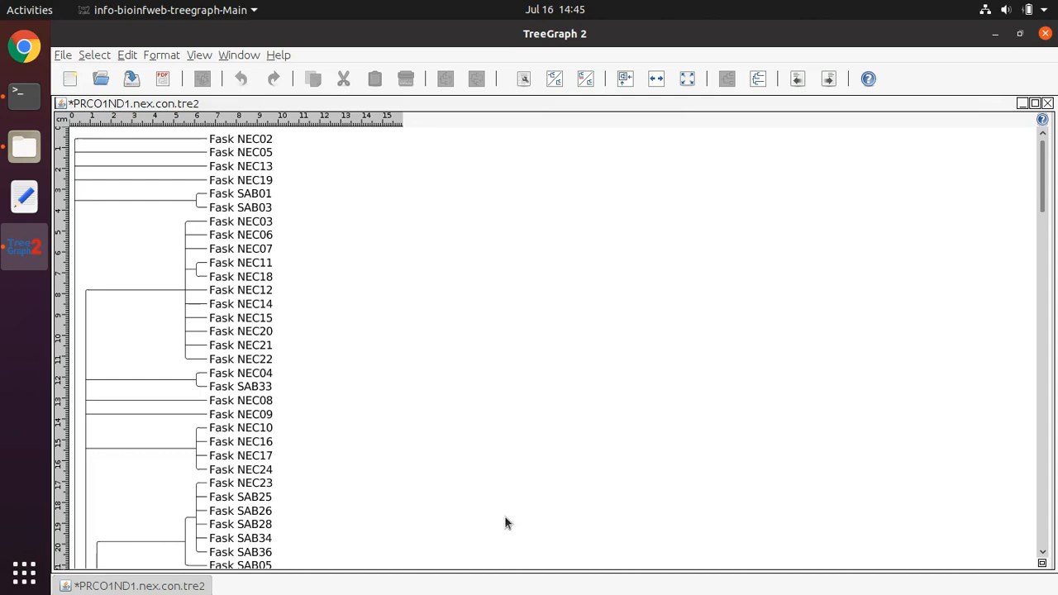
Step: Switch to the TreeGraph folder in Files, sort it by modification date with newest first, and select the exported PRCO1ND1.nex.con.tre2.tre
{"action": "left_click", "coordinate": [27, 154]}
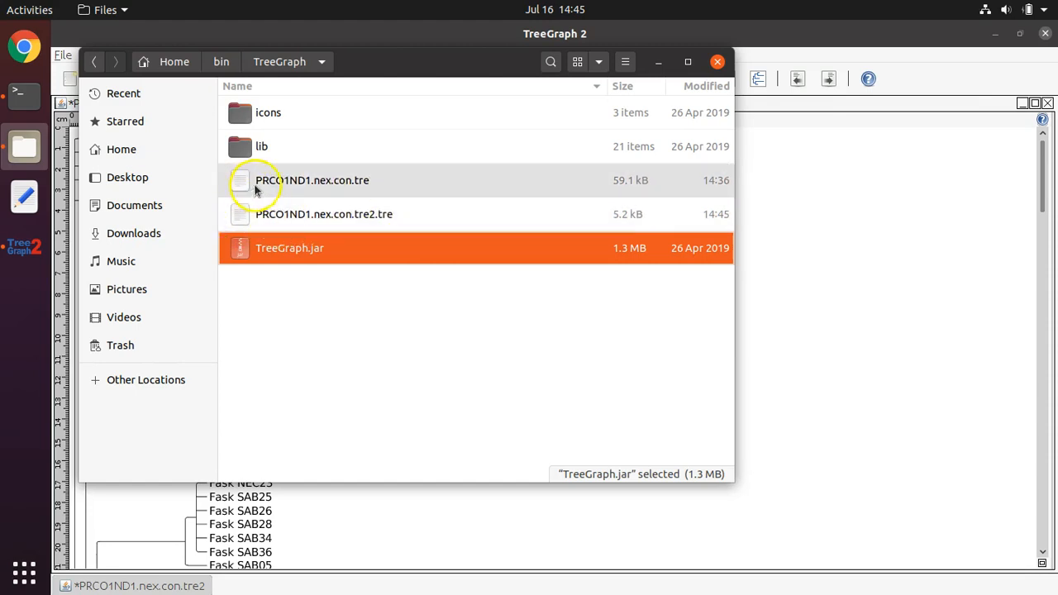
{"action": "left_click", "coordinate": [291, 189]}
{"action": "left_click", "coordinate": [303, 217]}
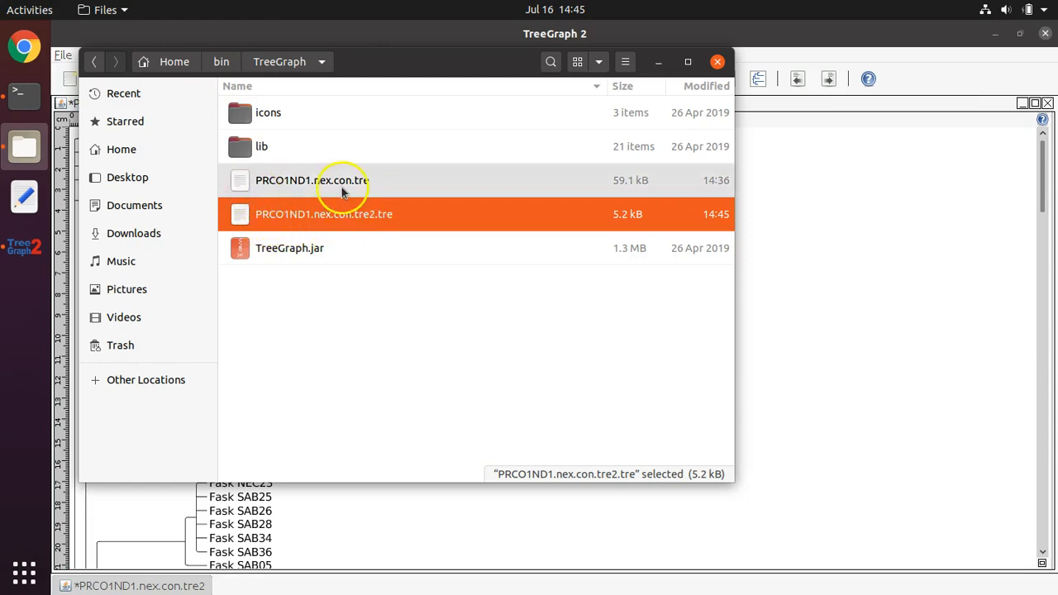
{"action": "left_click", "coordinate": [716, 90]}
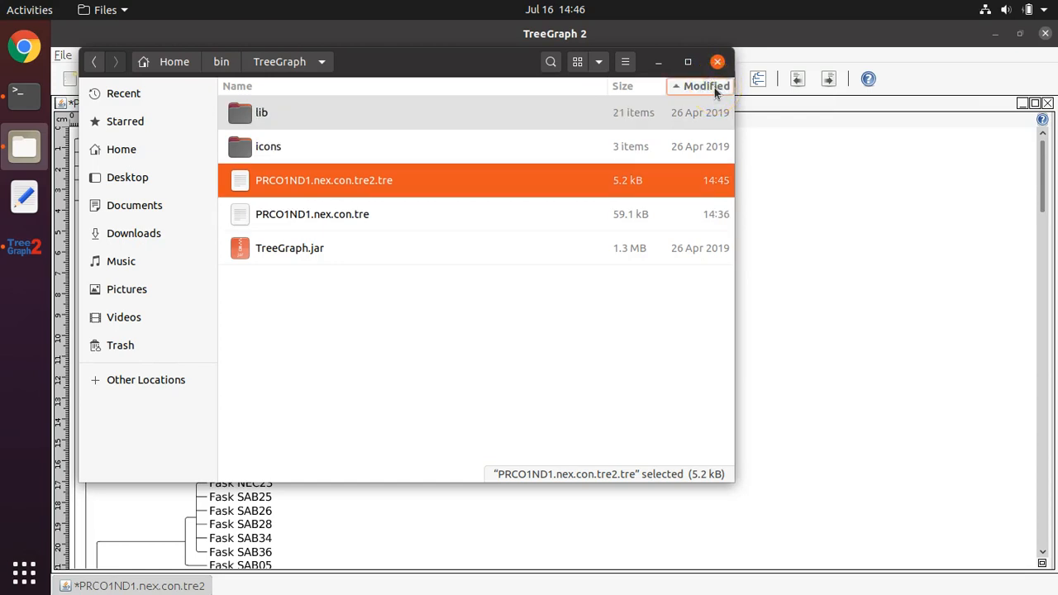
{"action": "left_click", "coordinate": [716, 89]}
{"action": "left_click", "coordinate": [714, 87]}
{"action": "left_click", "coordinate": [703, 177]}
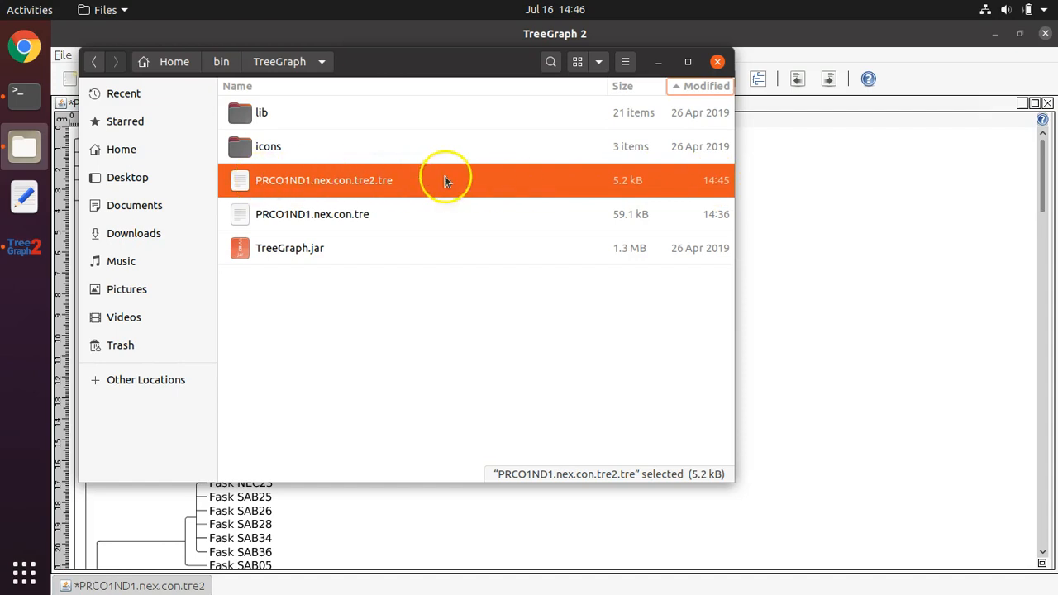
Step: Open PRCO1ND1.nex.con.tre2.tre in the text editor, examine its Newick text from start to end, and close it
{"action": "double_click", "coordinate": [309, 182]}
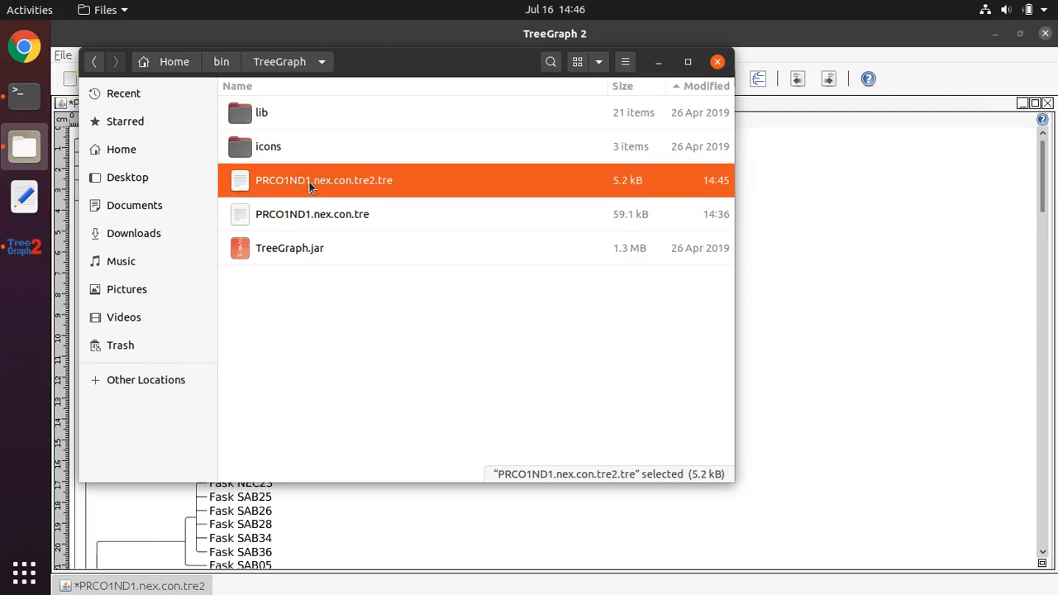
{"action": "double_click", "coordinate": [309, 182]}
{"action": "double_click", "coordinate": [310, 182]}
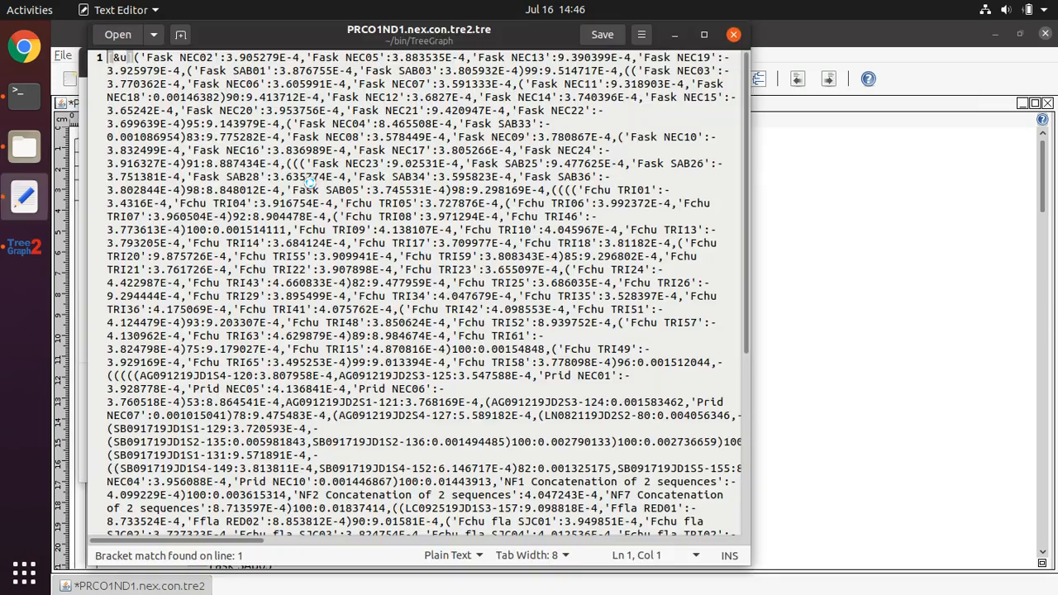
{"action": "scroll", "coordinate": [310, 178], "scroll_direction": "down", "scroll_amount": 8}
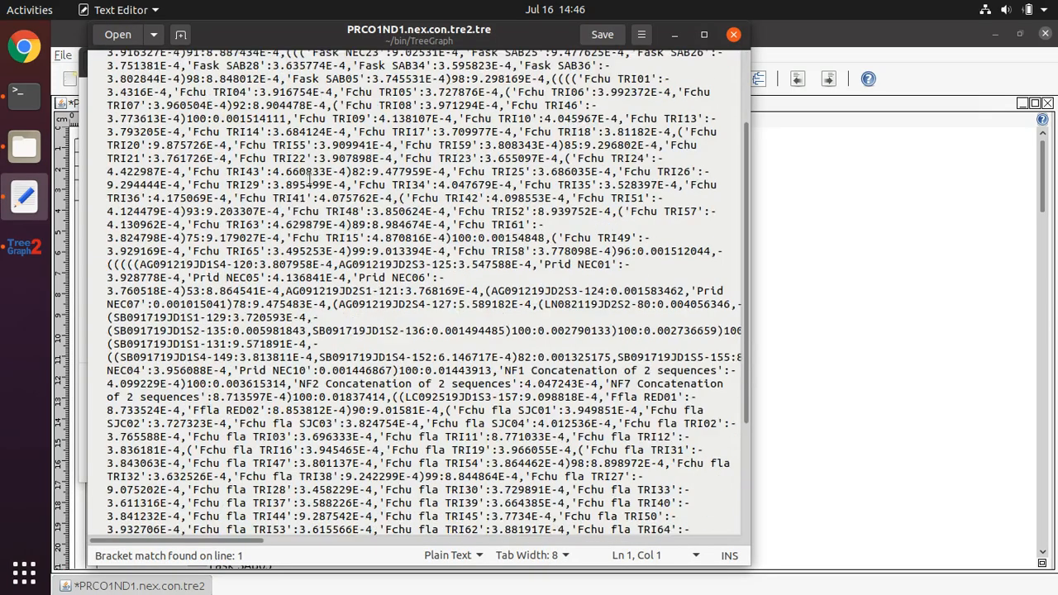
{"action": "scroll", "coordinate": [322, 213], "scroll_direction": "up", "scroll_amount": 6}
{"action": "scroll", "coordinate": [322, 214], "scroll_direction": "up", "scroll_amount": 2}
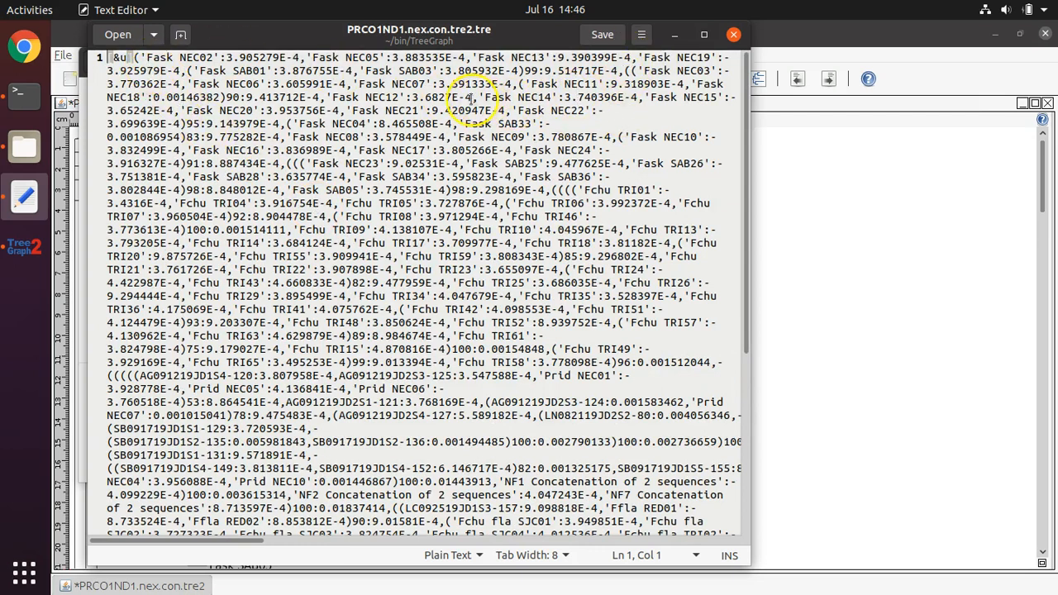
{"action": "scroll", "coordinate": [453, 184], "scroll_direction": "down", "scroll_amount": 7}
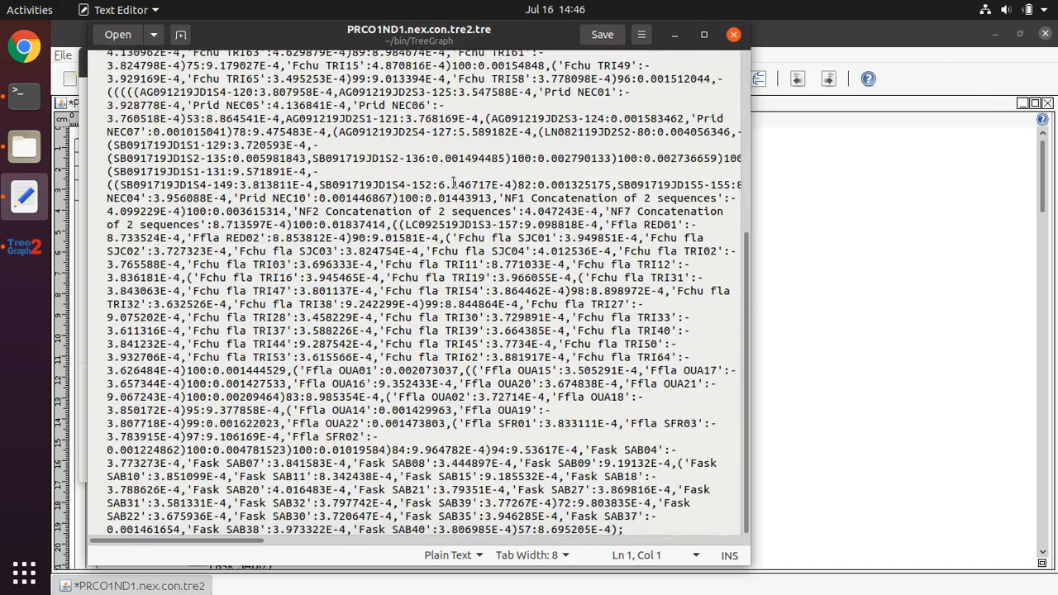
{"action": "scroll", "coordinate": [581, 133], "scroll_direction": "up", "scroll_amount": 7}
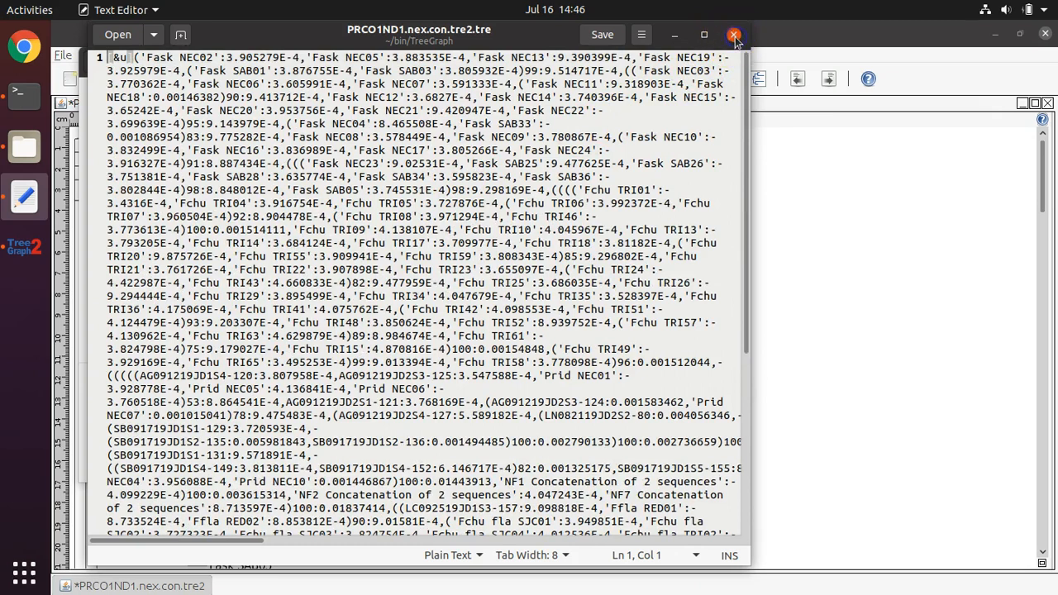
{"action": "left_click", "coordinate": [735, 37]}
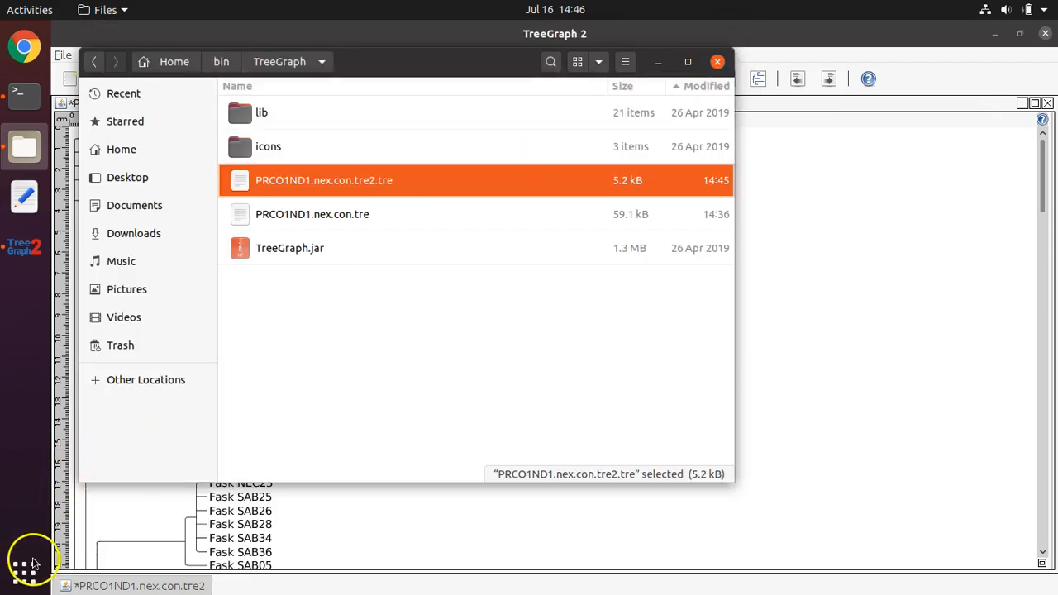